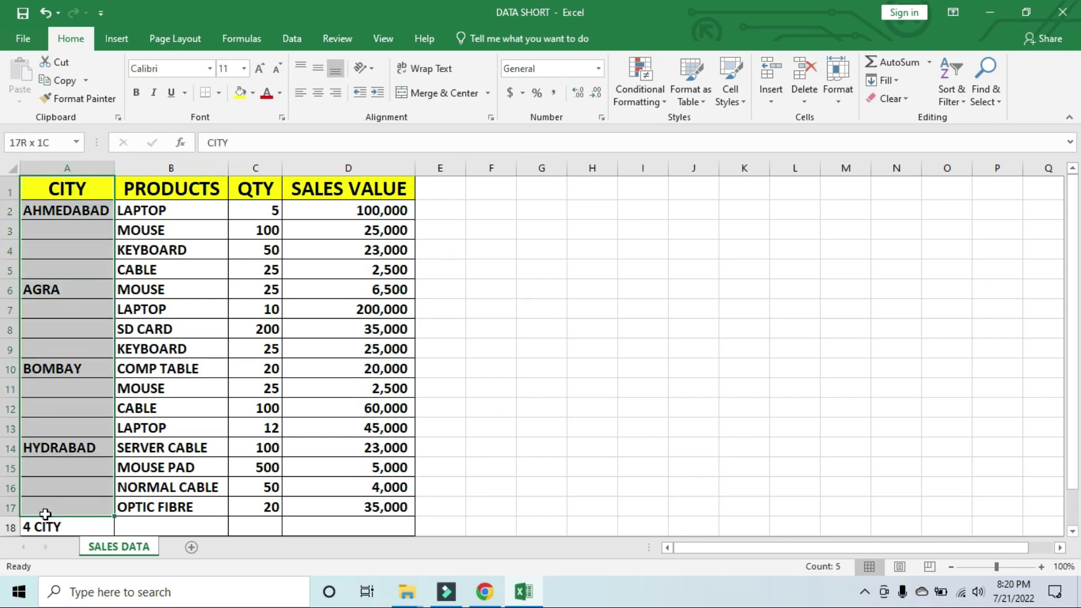
Examine the products, quantity and sales value columns, and the sales values belonging to each city
{"action": "left_click_drag", "start_coordinate": [182, 191], "coordinate": [146, 526]}
{"action": "left_click_drag", "start_coordinate": [256, 190], "coordinate": [245, 508]}
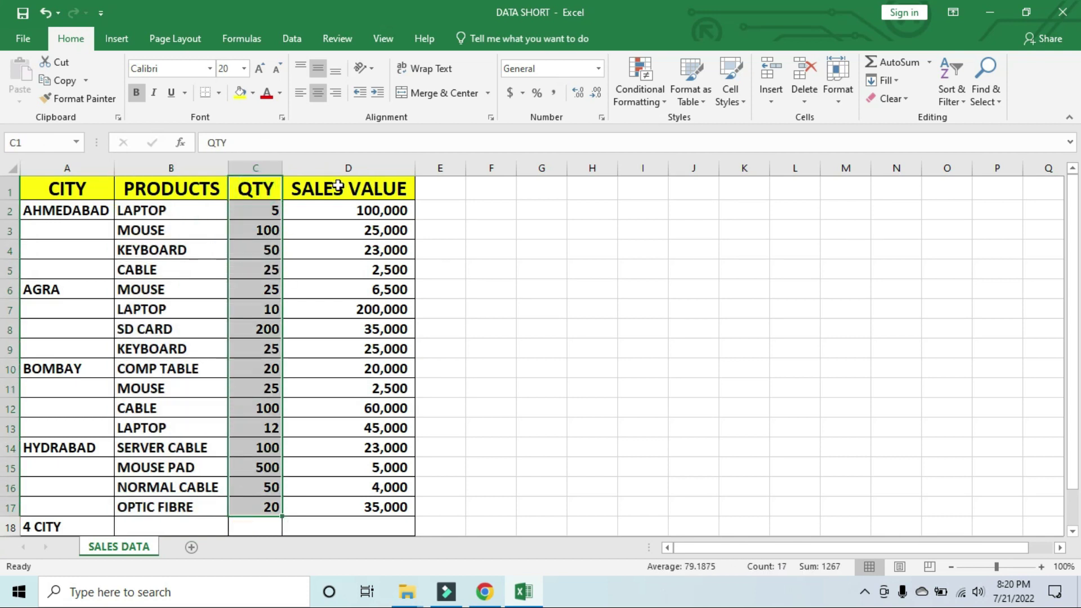
{"action": "left_click_drag", "start_coordinate": [377, 191], "coordinate": [338, 502]}
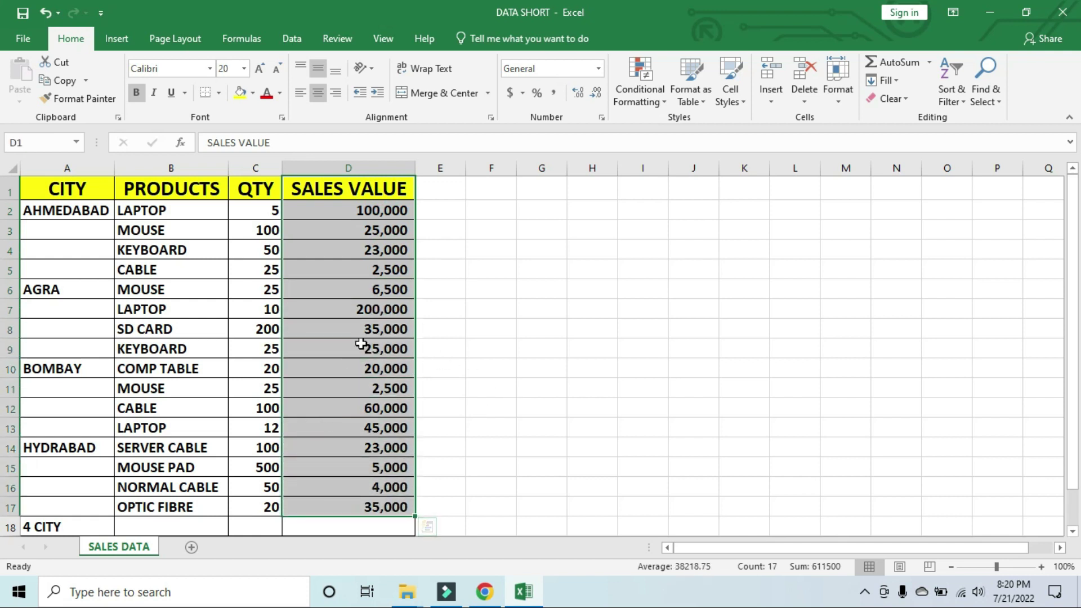
{"action": "left_click", "coordinate": [563, 355]}
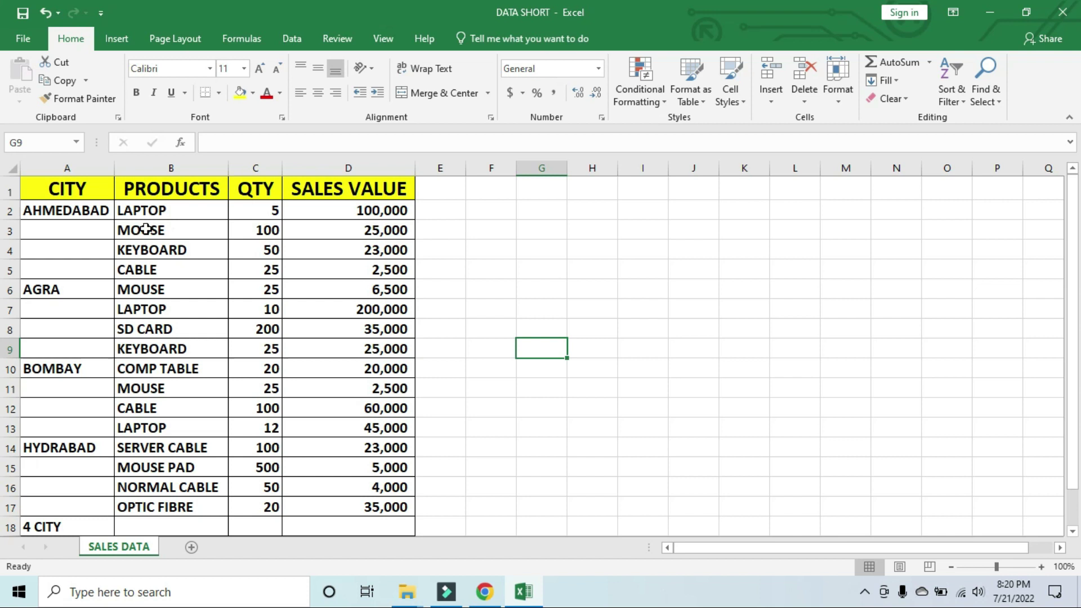
{"action": "left_click_drag", "start_coordinate": [382, 210], "coordinate": [384, 274]}
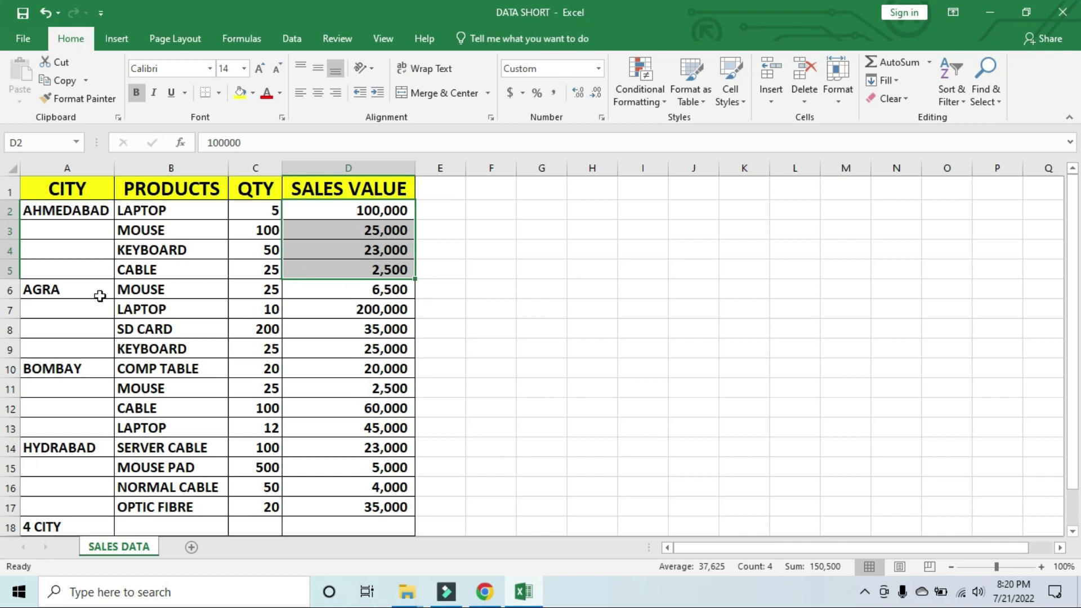
{"action": "left_click_drag", "start_coordinate": [366, 288], "coordinate": [367, 348]}
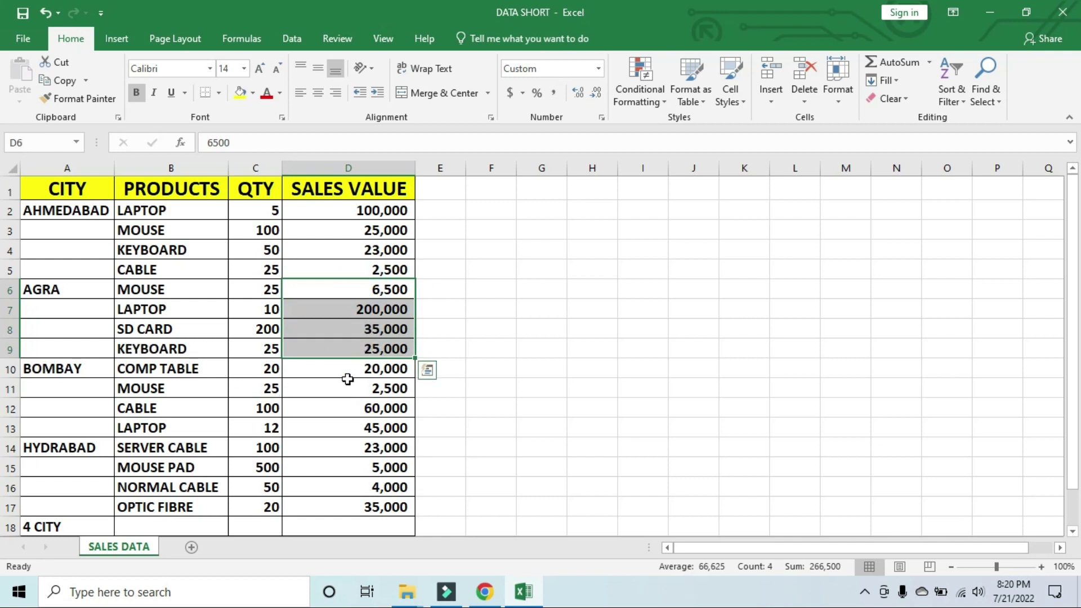
{"action": "left_click_drag", "start_coordinate": [367, 371], "coordinate": [372, 517]}
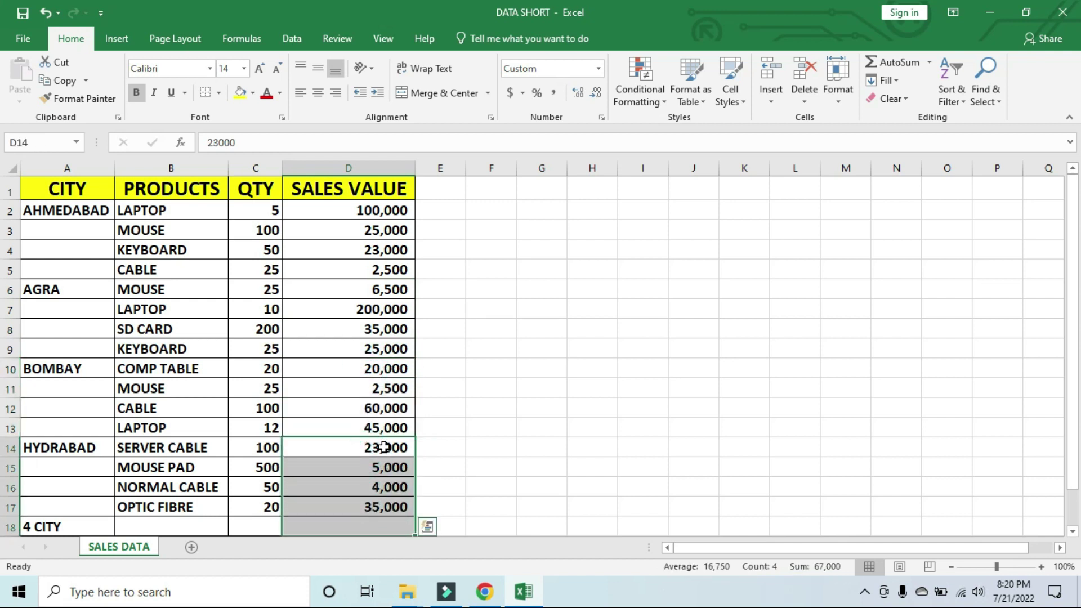
{"action": "left_click", "coordinate": [560, 420]}
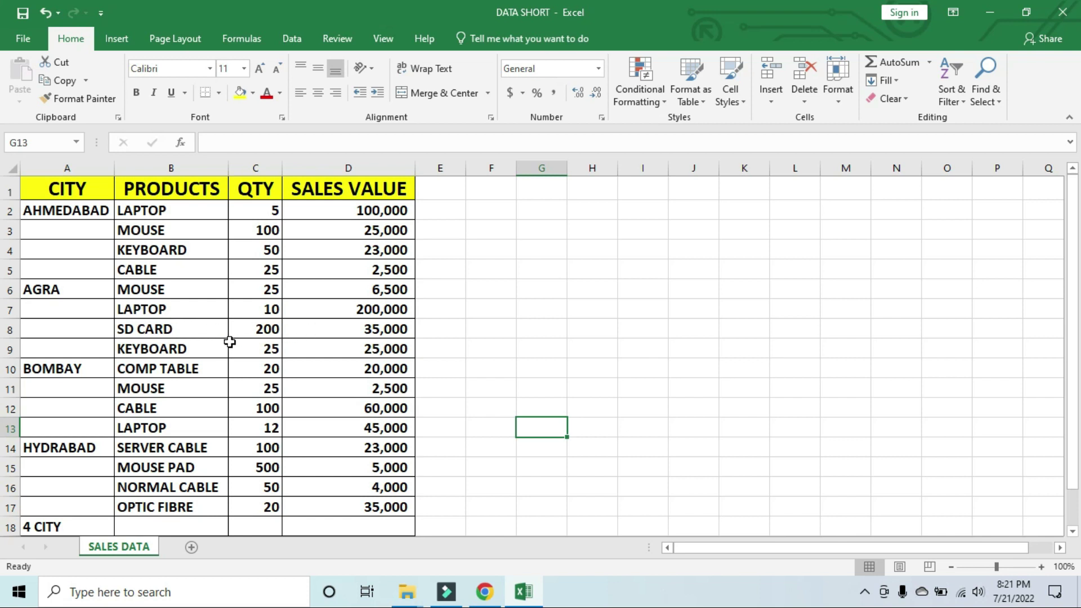
{"action": "right_click", "coordinate": [12, 271]}
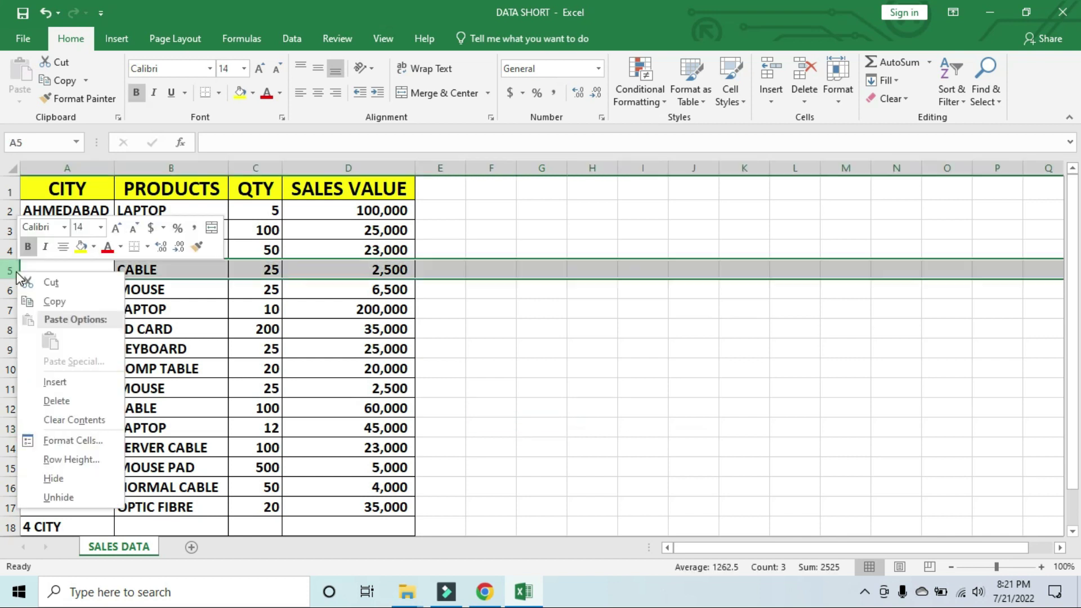
{"action": "left_click", "coordinate": [54, 381]}
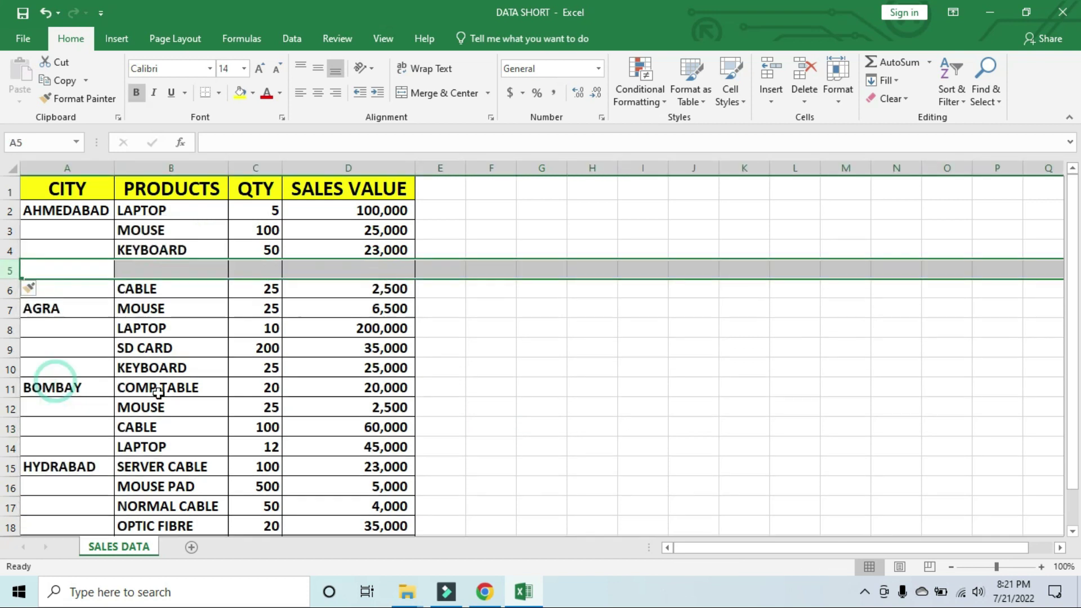
{"action": "left_click", "coordinate": [45, 13]}
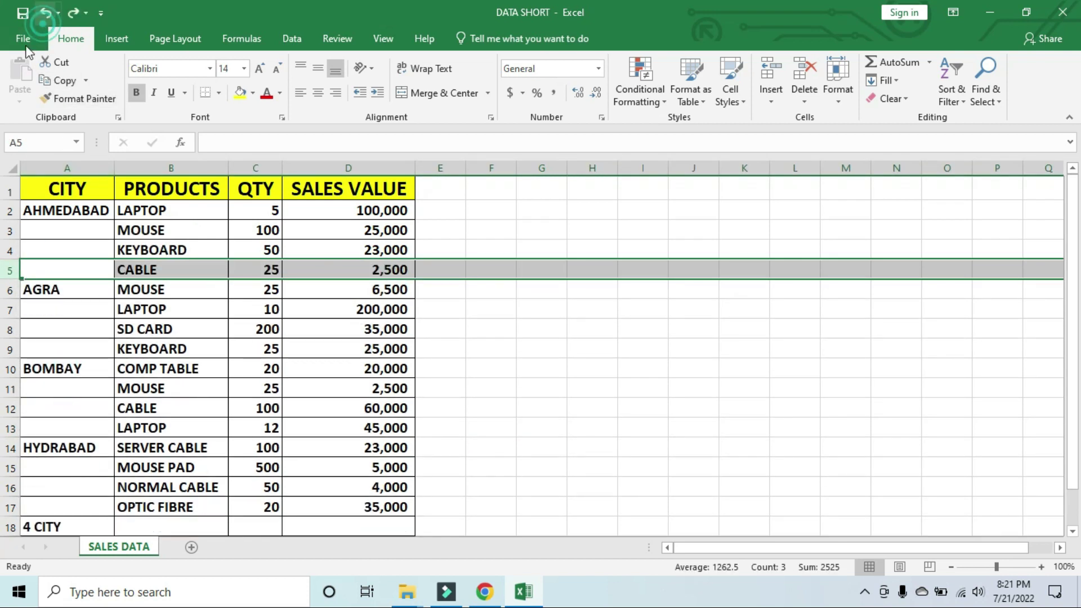
Insert a blank row above the AGRA entry in row 6, directly below the Ahmedabad products
{"action": "right_click", "coordinate": [11, 291]}
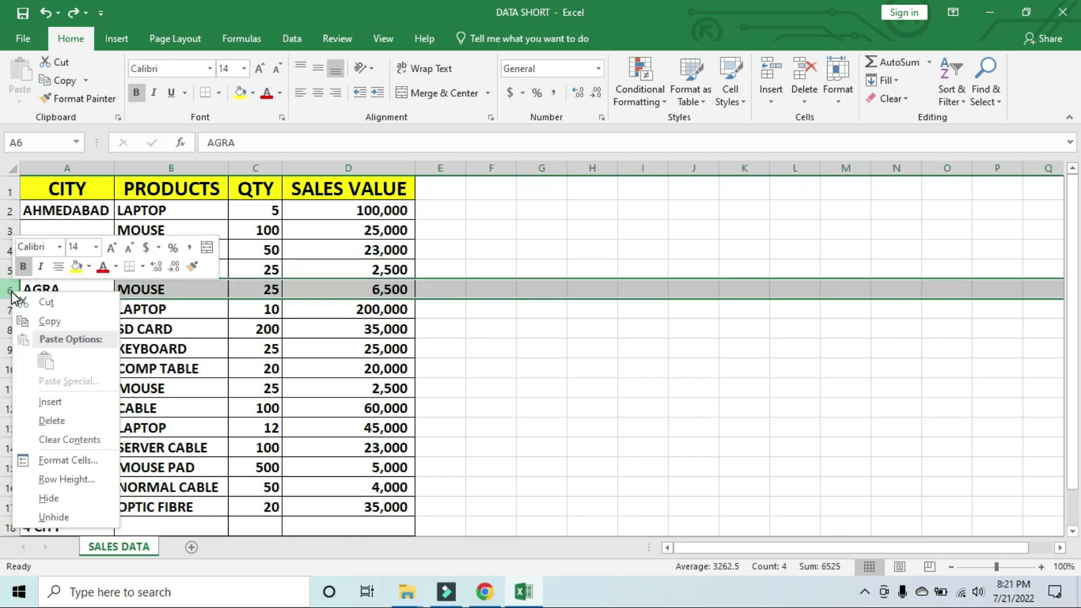
{"action": "left_click", "coordinate": [62, 402]}
{"action": "left_click", "coordinate": [509, 399]}
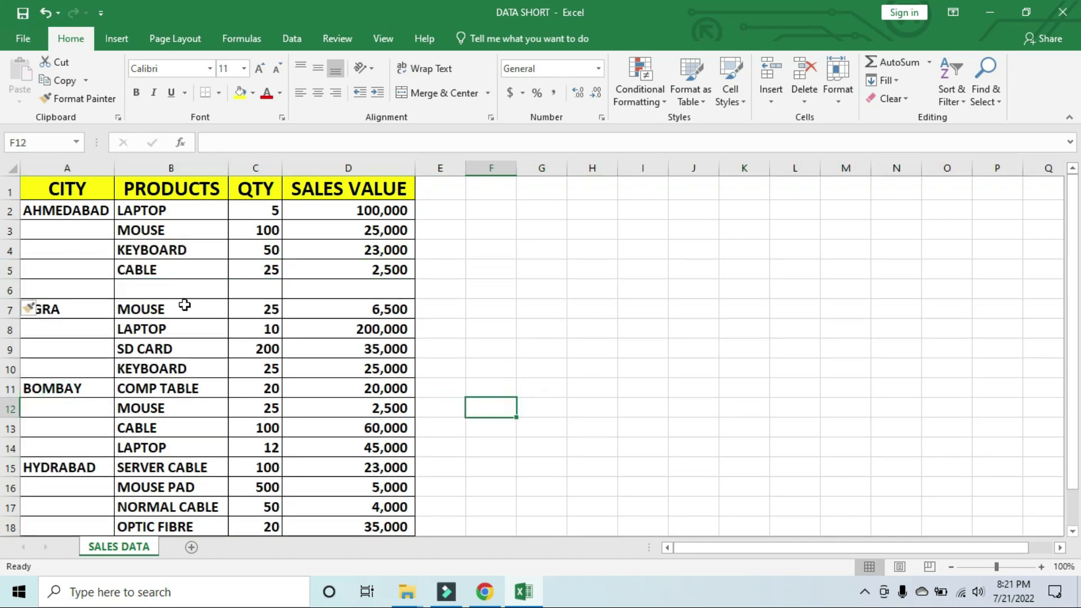
Try to total the Ahmedabad quantities with a SUM formula in cell C6
{"action": "left_click_drag", "start_coordinate": [268, 210], "coordinate": [267, 265]}
{"action": "left_click", "coordinate": [261, 289]}
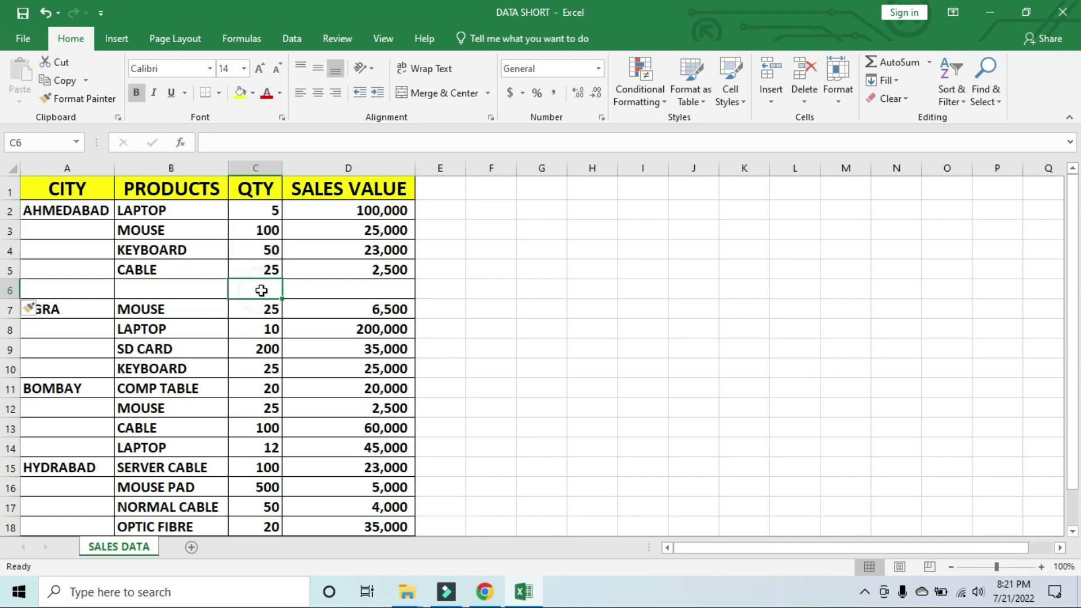
{"action": "left_click_drag", "start_coordinate": [272, 210], "coordinate": [279, 271]}
{"action": "double_click", "coordinate": [253, 290]}
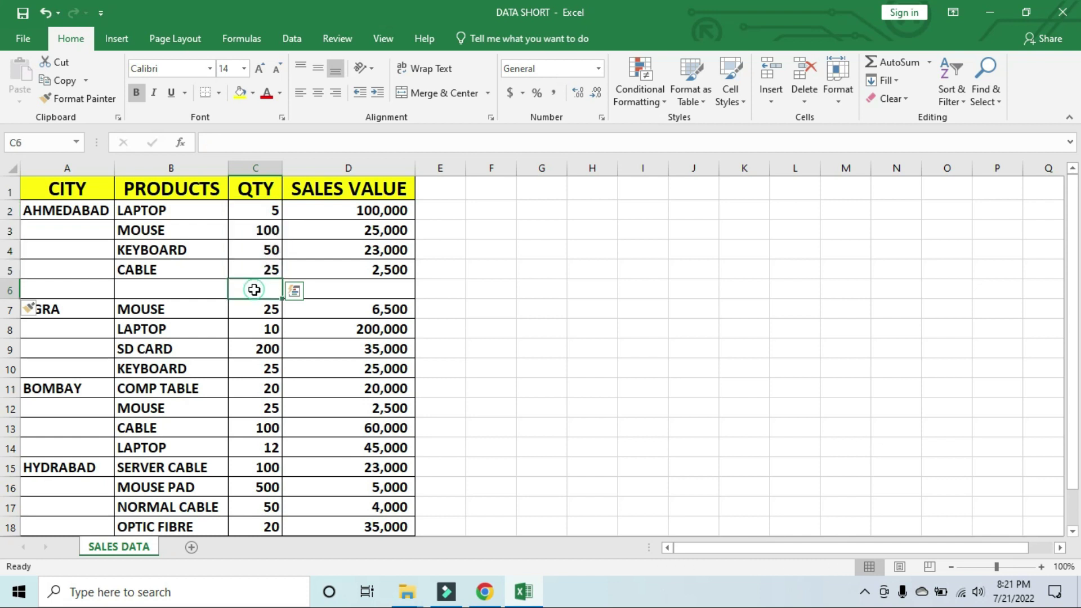
{"action": "type", "text": "="}
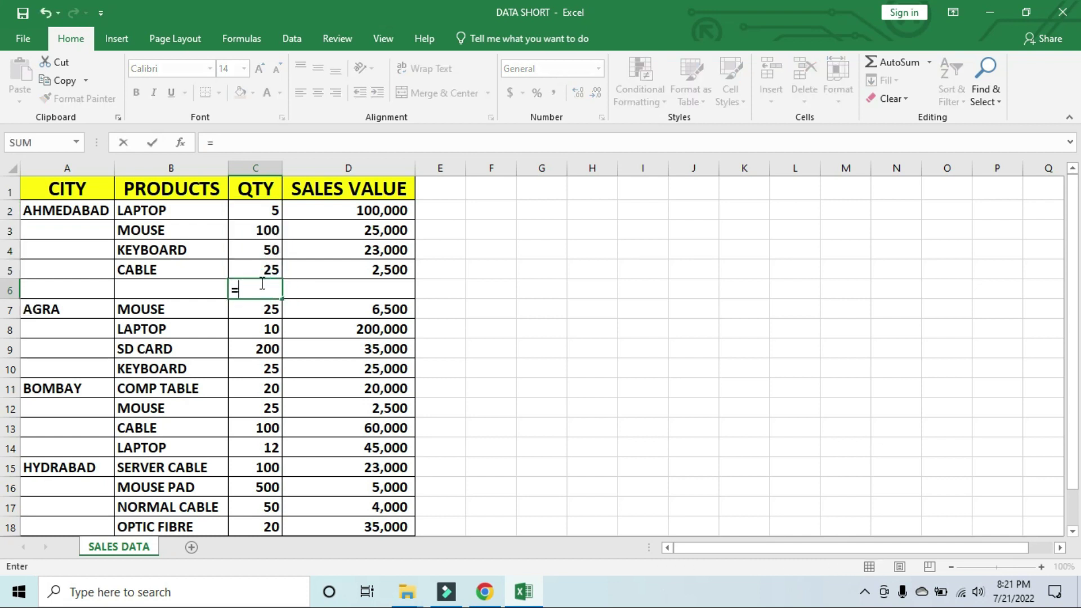
{"action": "type", "text": "sum"}
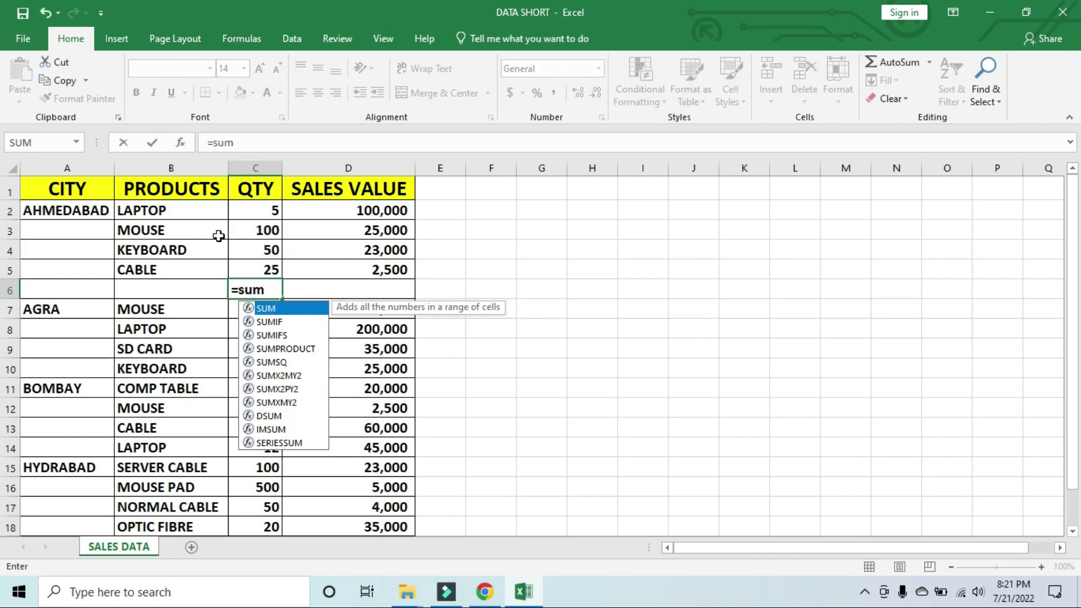
{"action": "left_click_drag", "start_coordinate": [256, 213], "coordinate": [265, 271]}
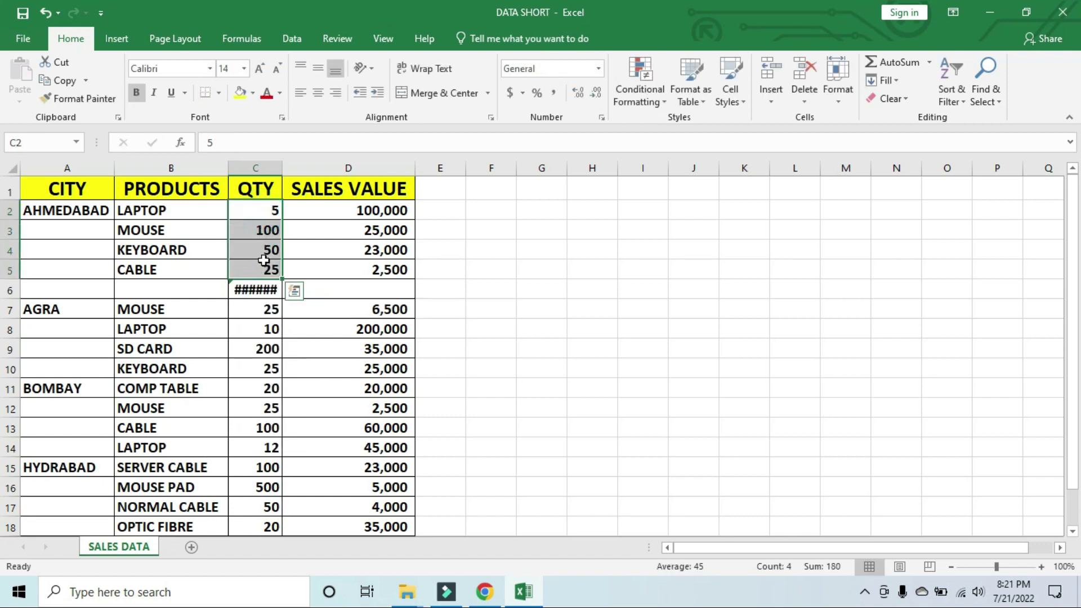
{"action": "key", "text": "Return"}
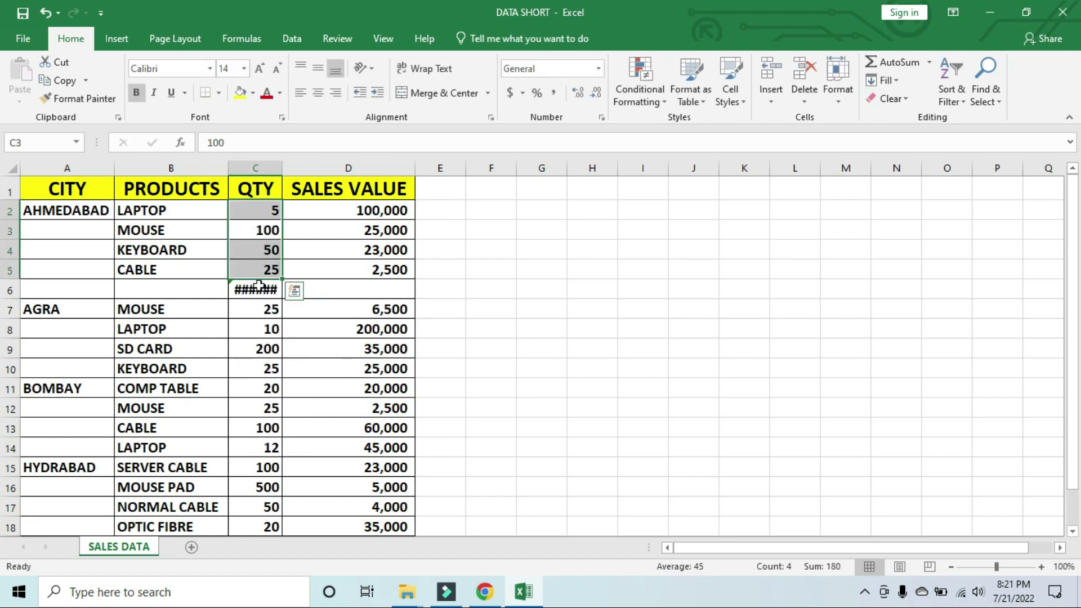
Total the Ahmedabad quantities by entering =SUM(C2:C5) in cell C6
{"action": "left_click", "coordinate": [261, 288]}
{"action": "type", "text": "=sum"}
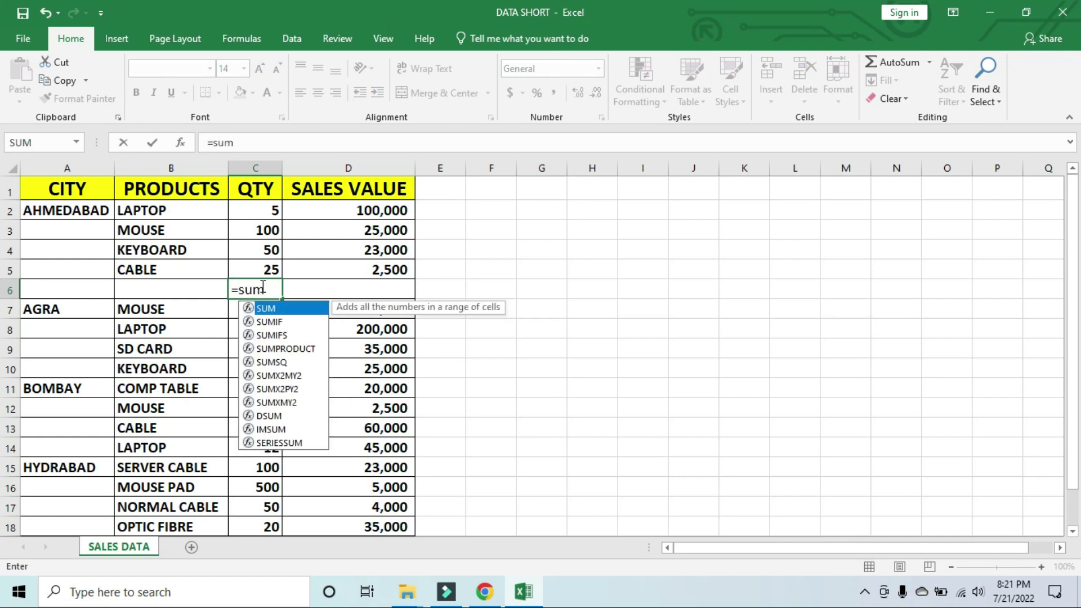
{"action": "key", "text": "Tab"}
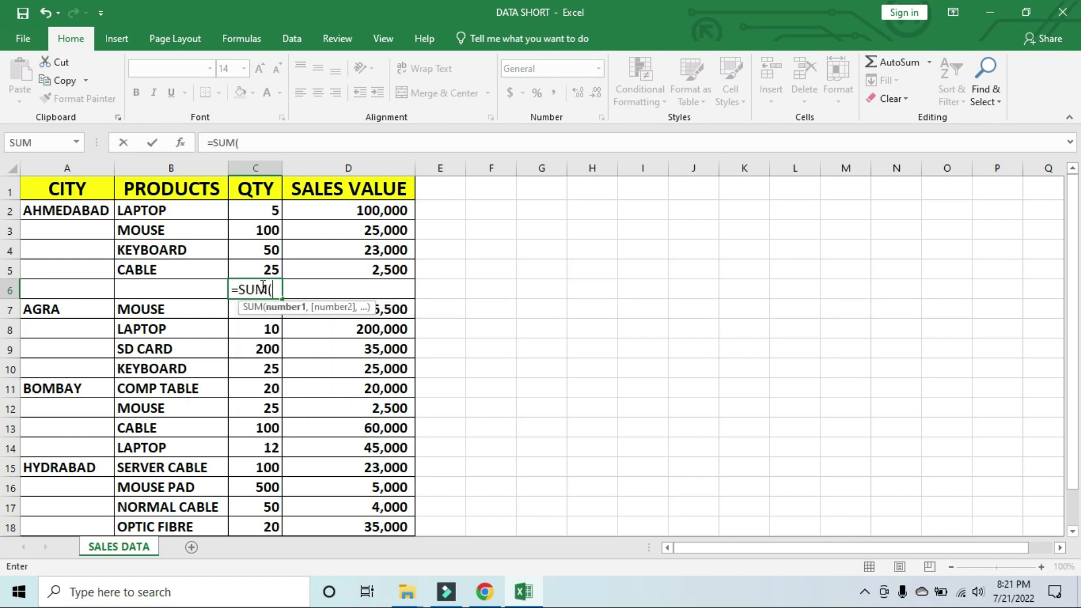
{"action": "left_click_drag", "start_coordinate": [270, 209], "coordinate": [267, 267]}
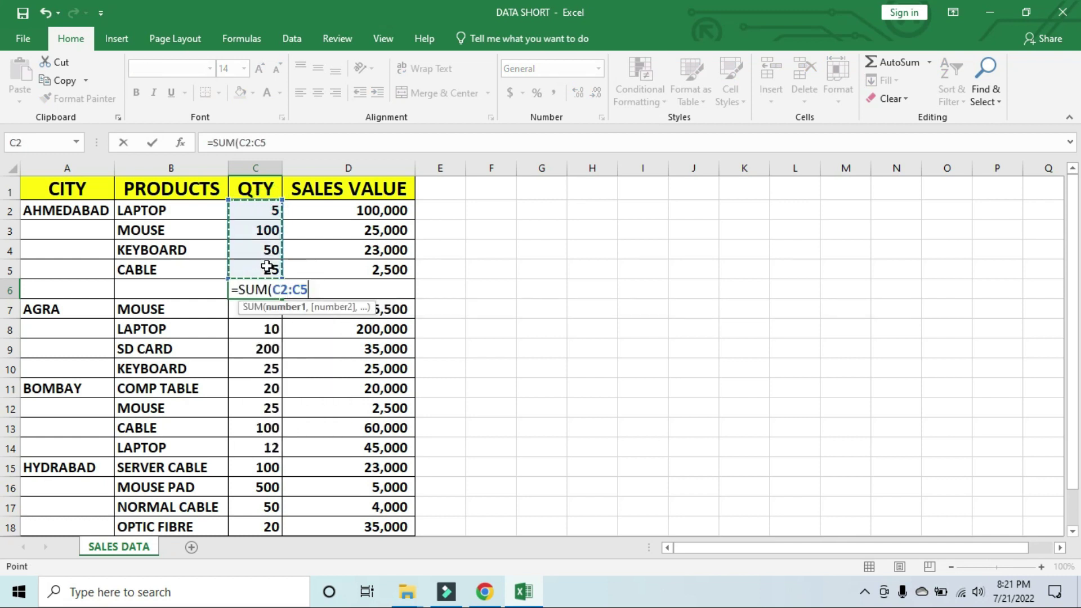
{"action": "type", "text": ")"}
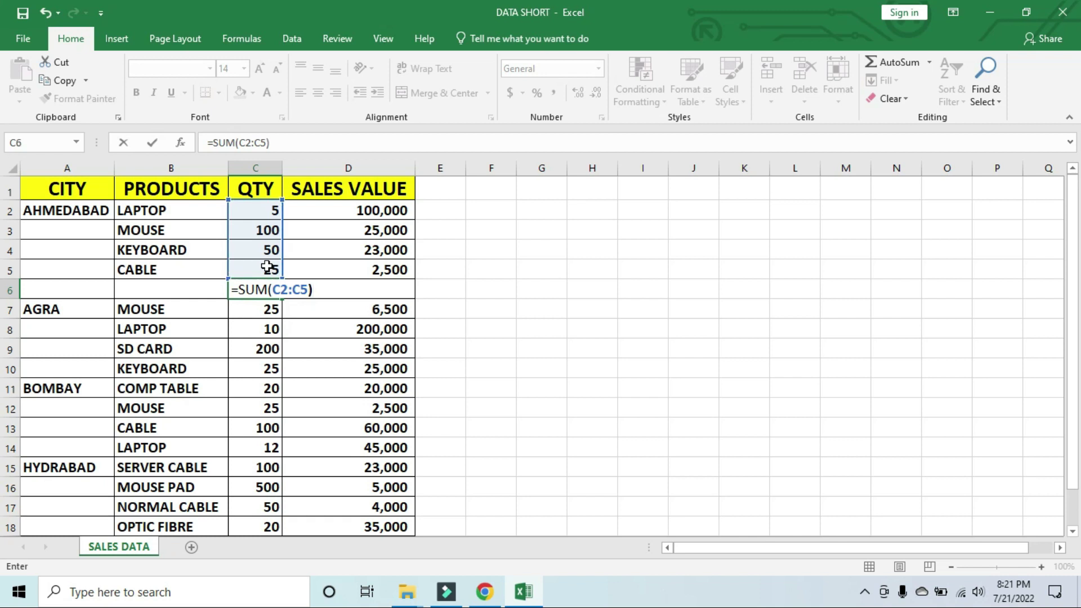
{"action": "key", "text": "Return"}
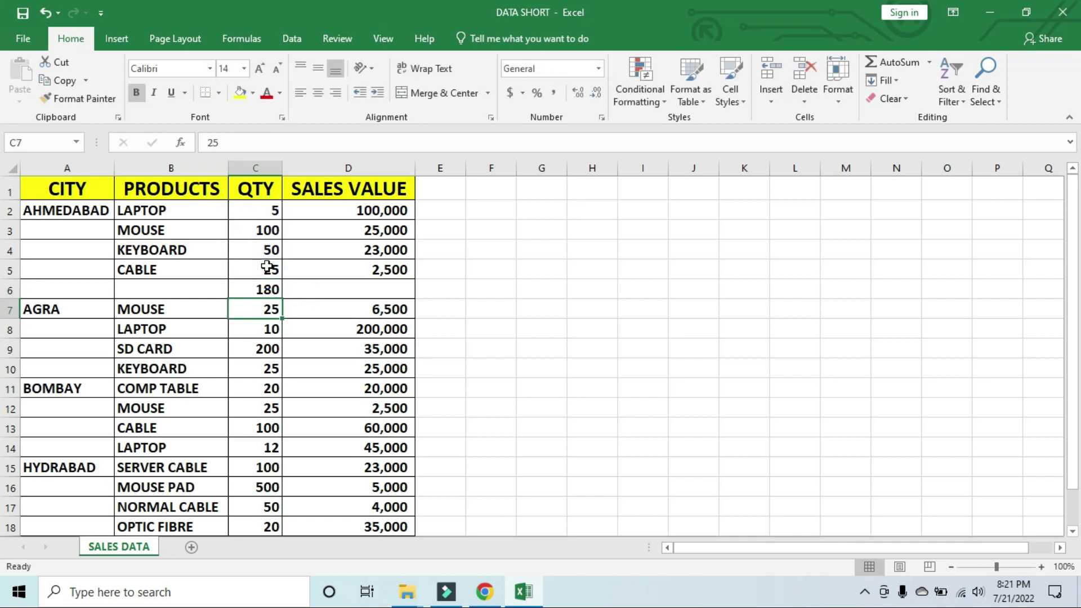
Total the Ahmedabad sales values with a SUM formula over D2:D5 in cell D6
{"action": "left_click", "coordinate": [313, 288]}
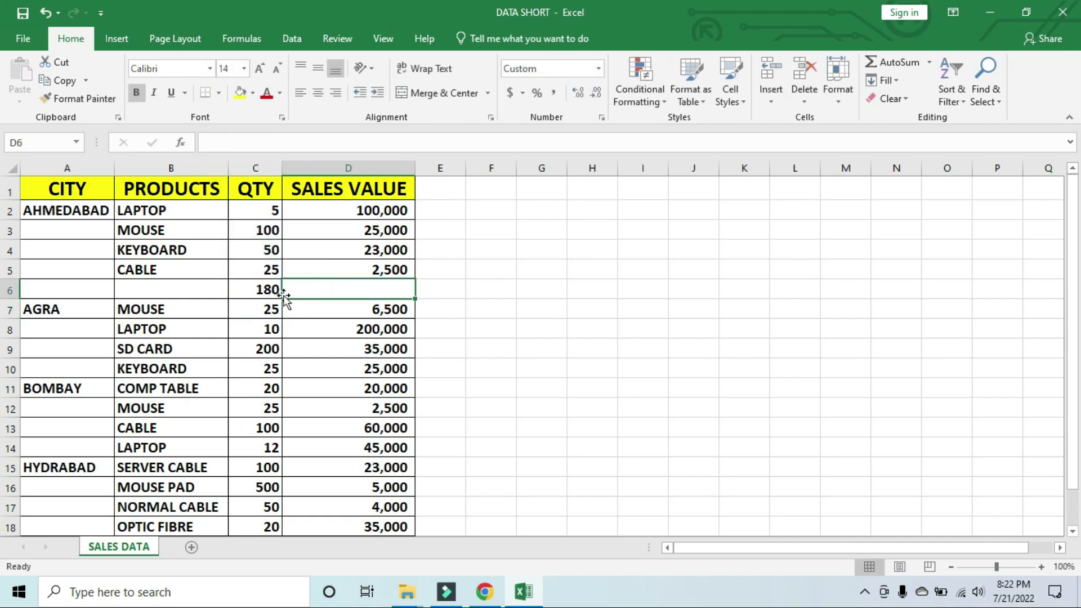
{"action": "type", "text": "="}
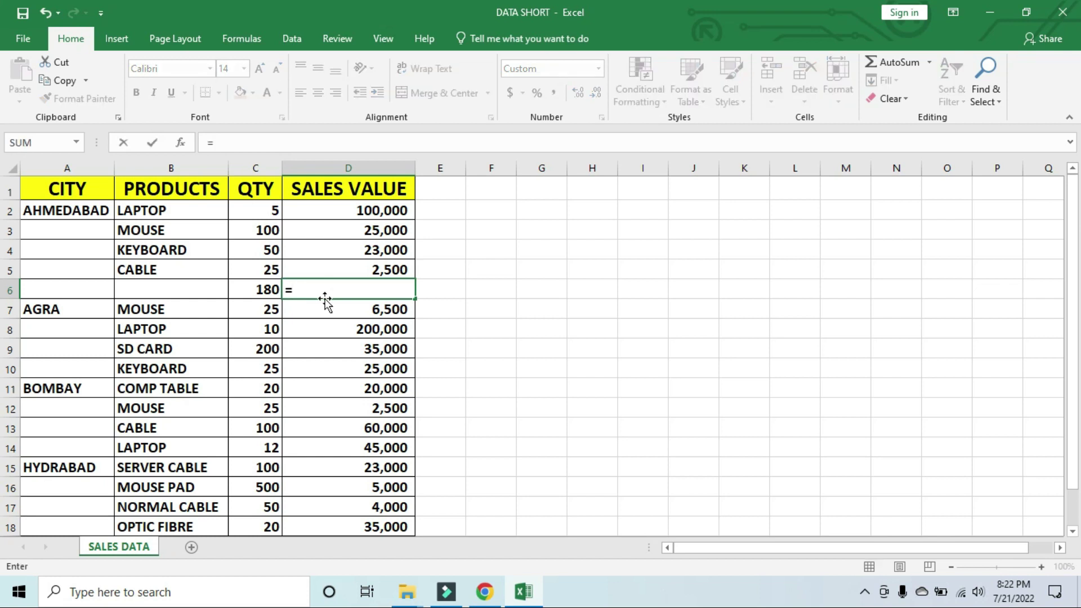
{"action": "type", "text": "sum"}
{"action": "key", "text": "Tab"}
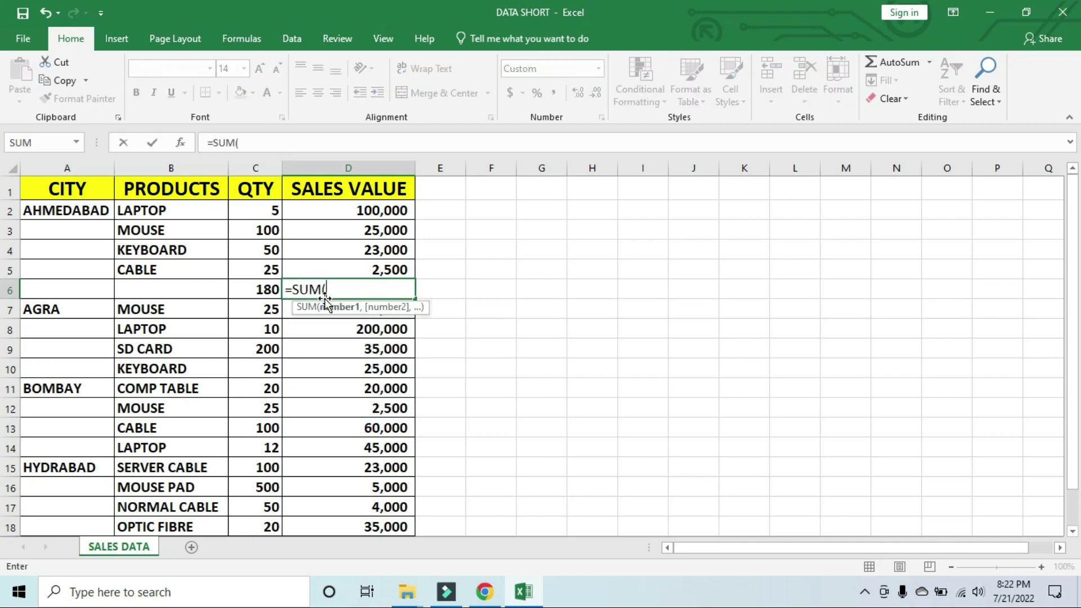
{"action": "left_click_drag", "start_coordinate": [363, 208], "coordinate": [366, 266]}
{"action": "type", "text": ")"}
{"action": "key", "text": "Return"}
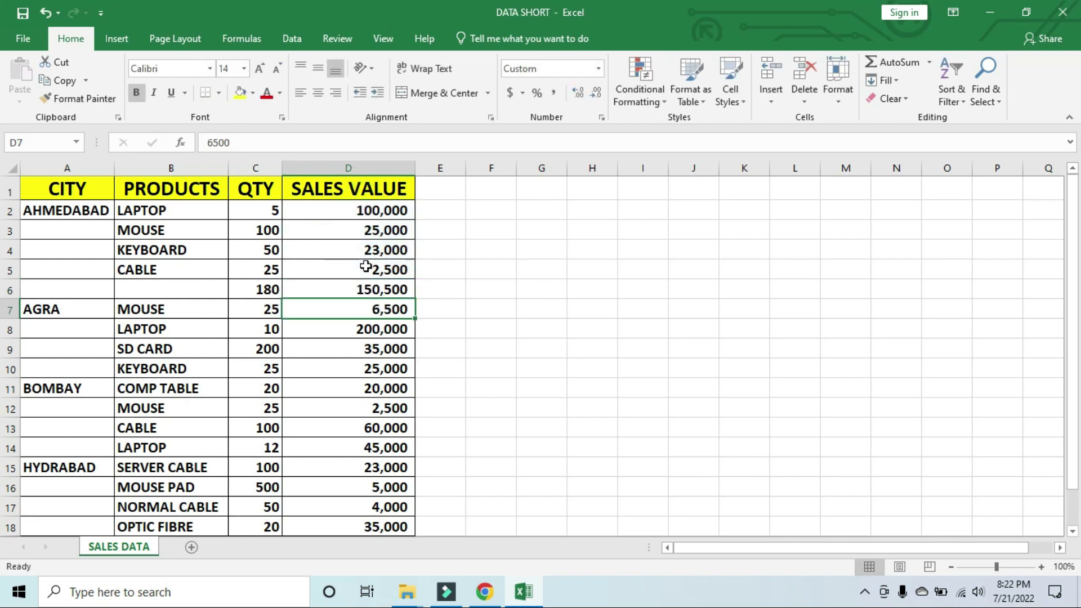
Label the Ahmedabad total row by entering "Total" in cell B6
{"action": "left_click", "coordinate": [484, 333]}
{"action": "left_click", "coordinate": [153, 289]}
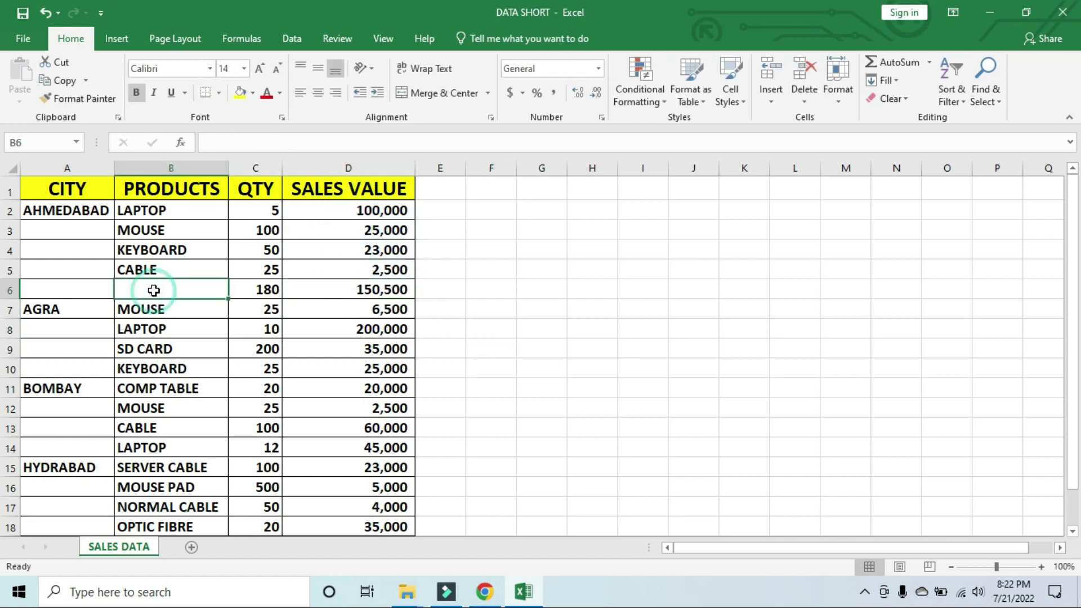
{"action": "type", "text": "Total"}
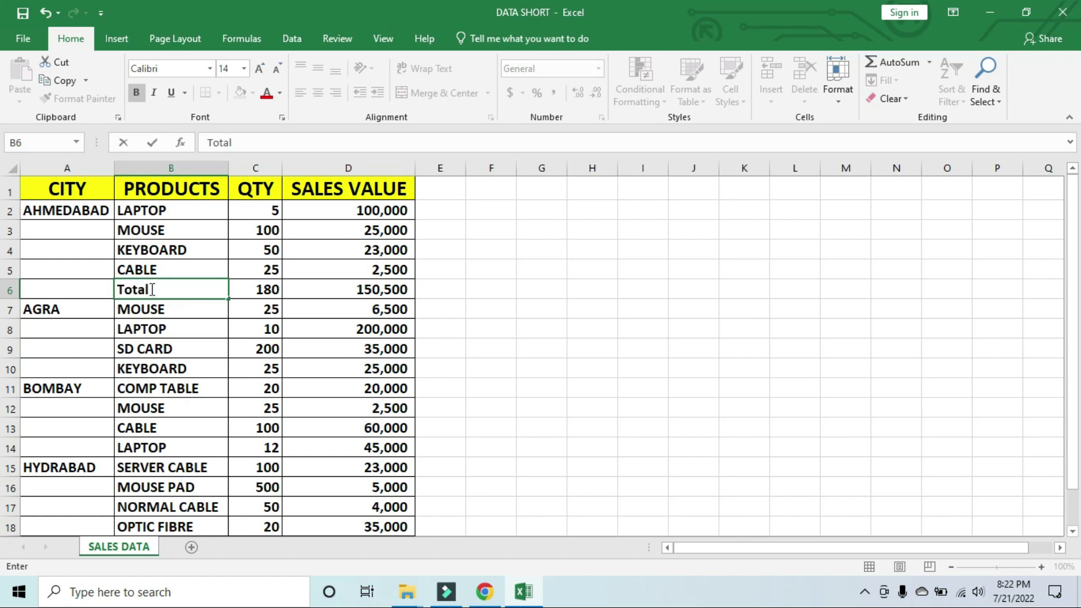
{"action": "key", "text": "Tab"}
{"action": "left_click", "coordinate": [526, 340]}
Highlight the Ahmedabad total cells B6:D6 with yellow fill, keeping the Total label bold
{"action": "left_click_drag", "start_coordinate": [163, 289], "coordinate": [396, 294]}
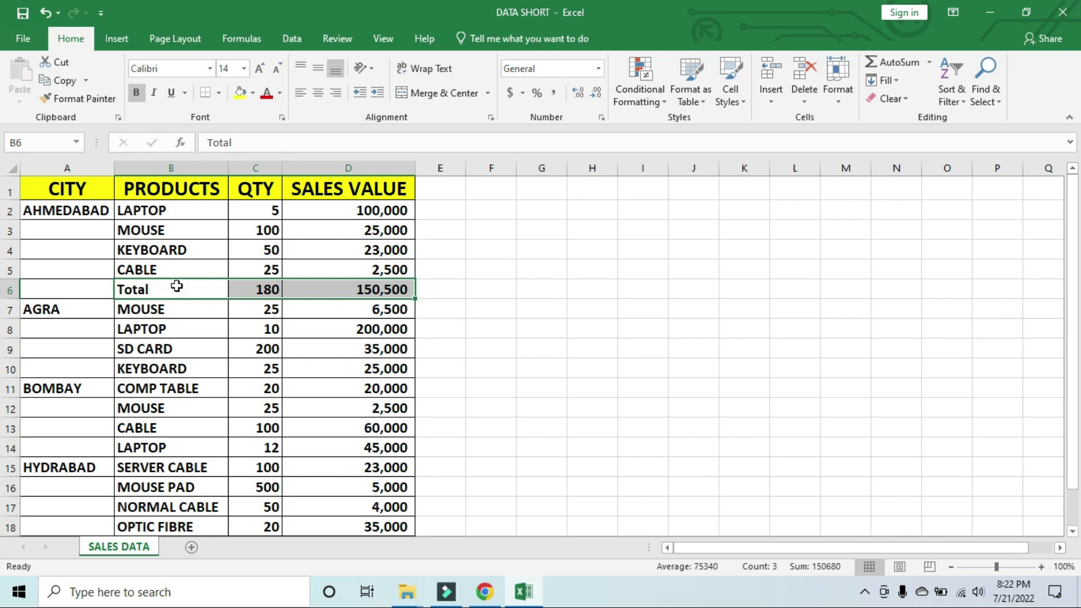
{"action": "left_click_drag", "start_coordinate": [264, 290], "coordinate": [360, 289]}
{"action": "left_click", "coordinate": [239, 93]}
{"action": "left_click", "coordinate": [170, 290]}
{"action": "left_click", "coordinate": [135, 92]}
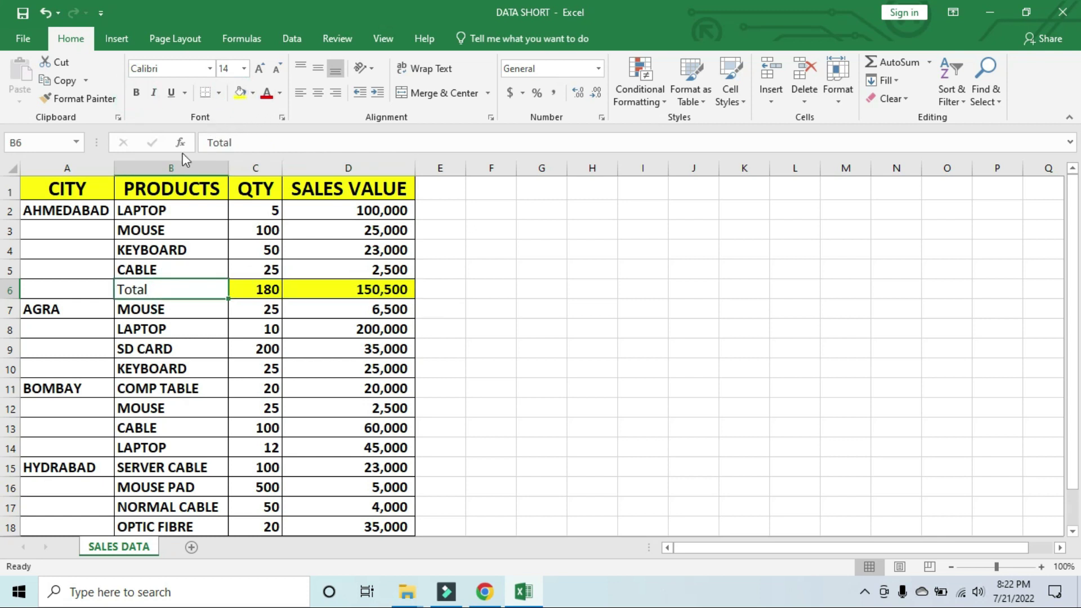
{"action": "left_click", "coordinate": [136, 92]}
{"action": "left_click", "coordinate": [240, 93]}
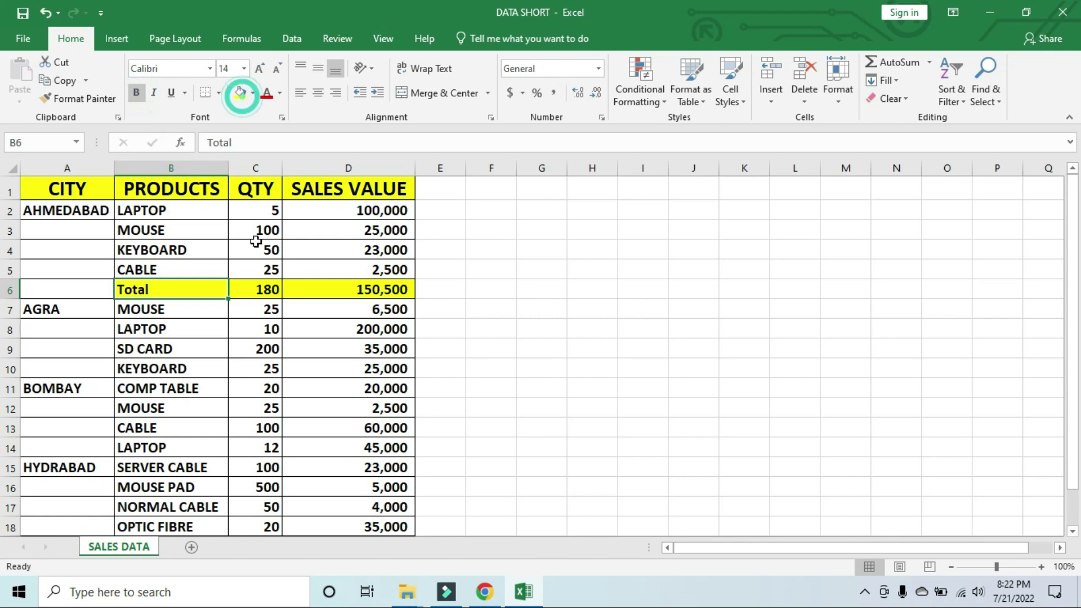
{"action": "left_click", "coordinate": [538, 349]}
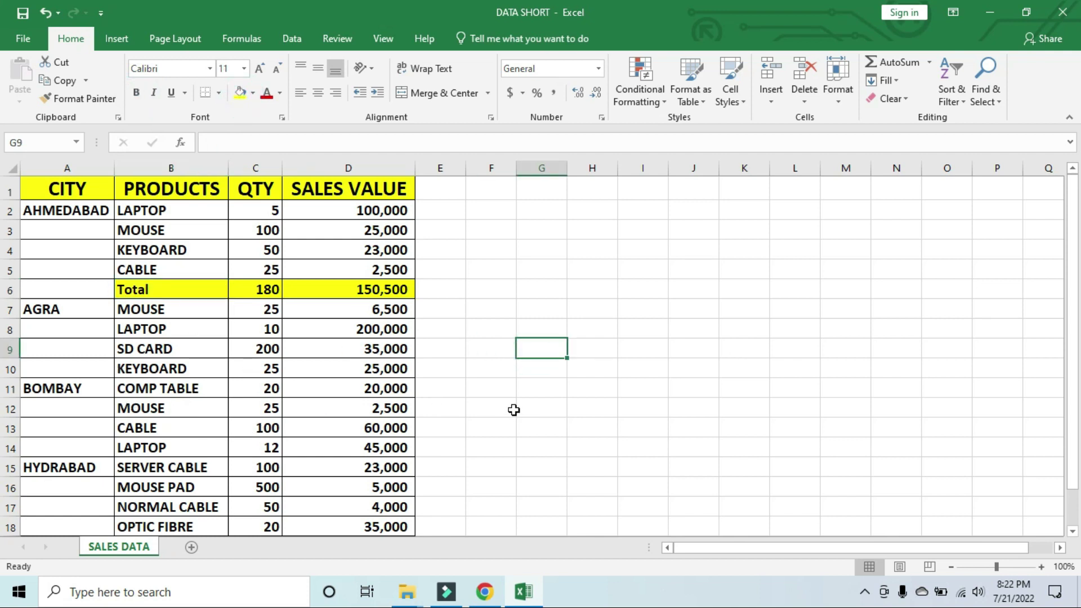
Undo the total row's formatting, label, SUM formulas and row insertion to restore the original sales table
{"action": "scroll", "coordinate": [524, 404], "scroll_direction": "down", "scroll_amount": 1}
{"action": "scroll", "coordinate": [526, 399], "scroll_direction": "up", "scroll_amount": 1}
{"action": "left_click", "coordinate": [45, 12]}
{"action": "left_click", "coordinate": [45, 12]}
{"action": "left_click", "coordinate": [45, 12]}
{"action": "left_click", "coordinate": [45, 12]}
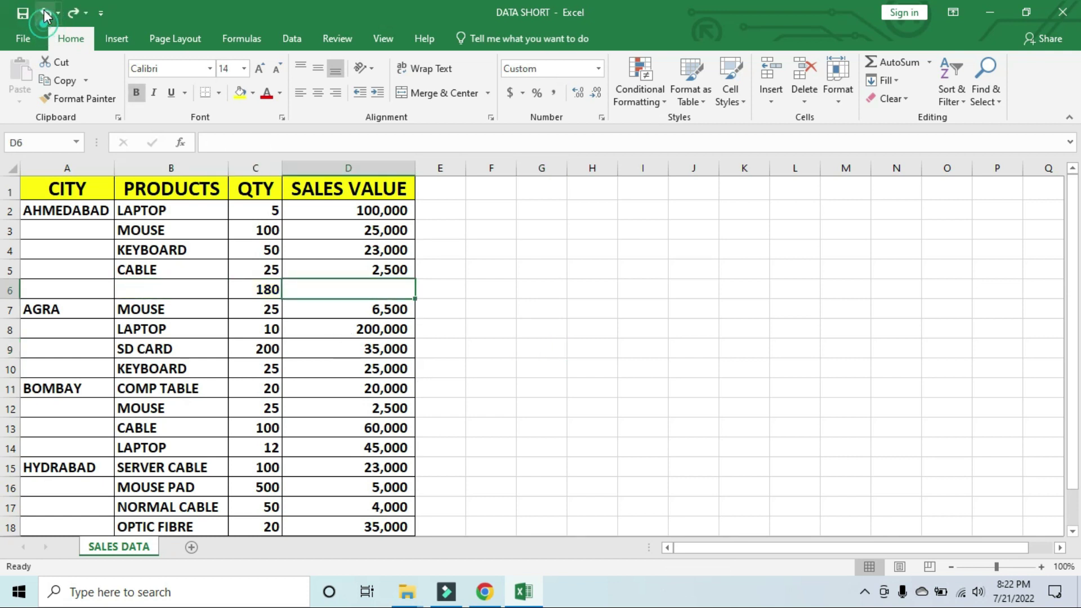
{"action": "left_click", "coordinate": [45, 12]}
{"action": "left_click", "coordinate": [45, 12]}
{"action": "left_click", "coordinate": [45, 13]}
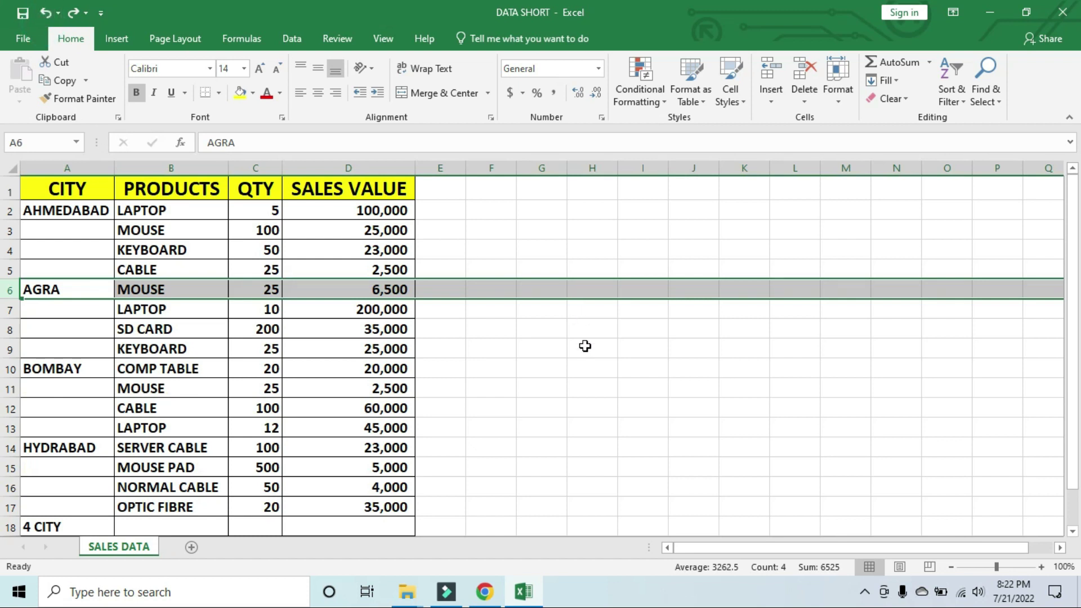
Select the city cells A2:A18 and choose Constants as the Go To Special criterion
{"action": "left_click", "coordinate": [588, 367]}
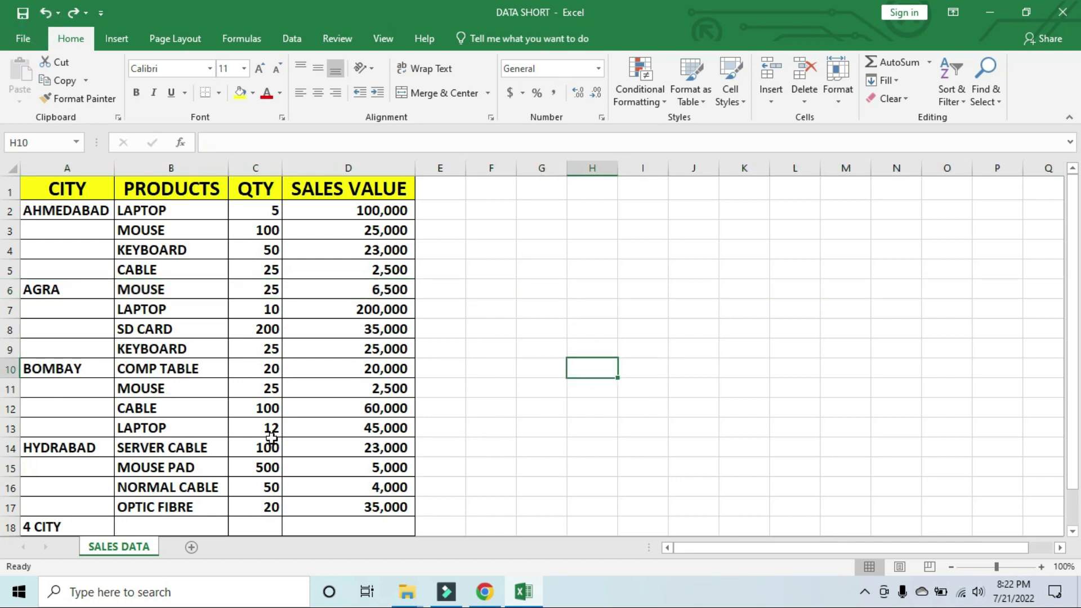
{"action": "left_click_drag", "start_coordinate": [71, 210], "coordinate": [70, 523]}
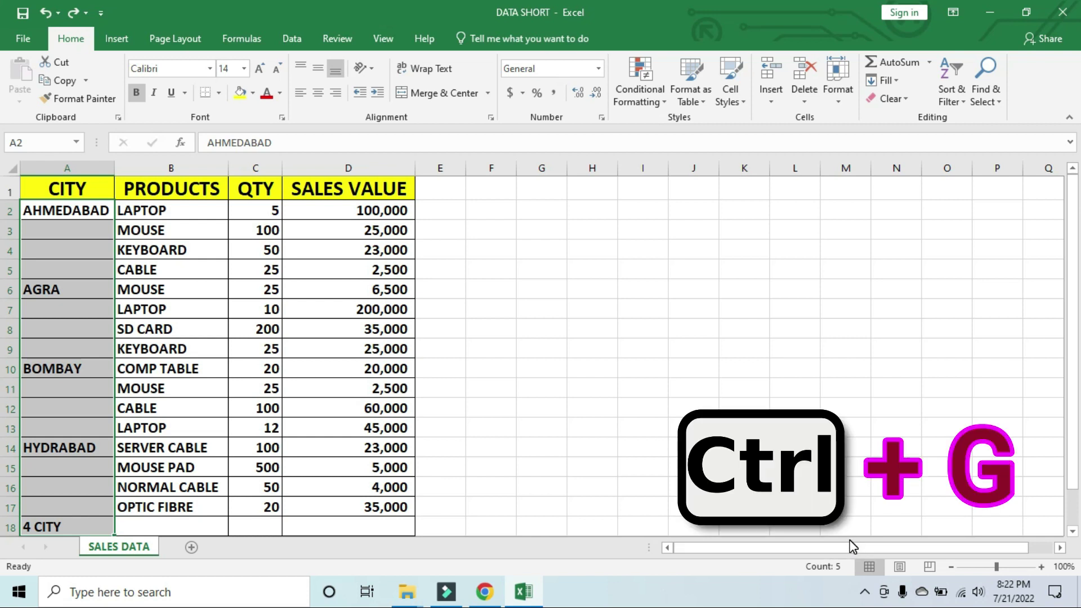
{"action": "key", "text": "ctrl+g"}
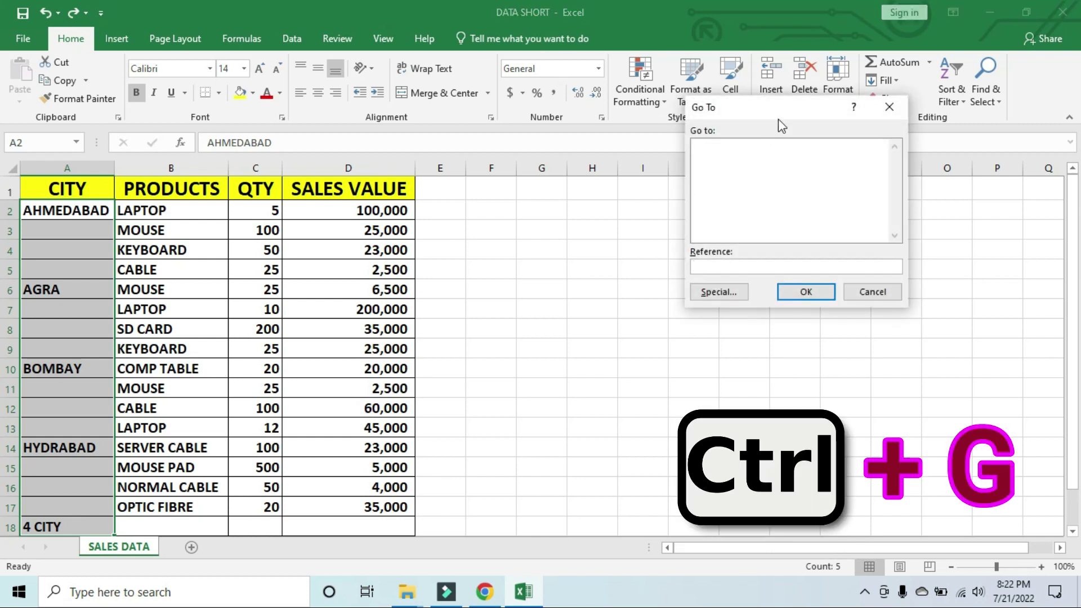
{"action": "left_click_drag", "start_coordinate": [780, 107], "coordinate": [600, 205]}
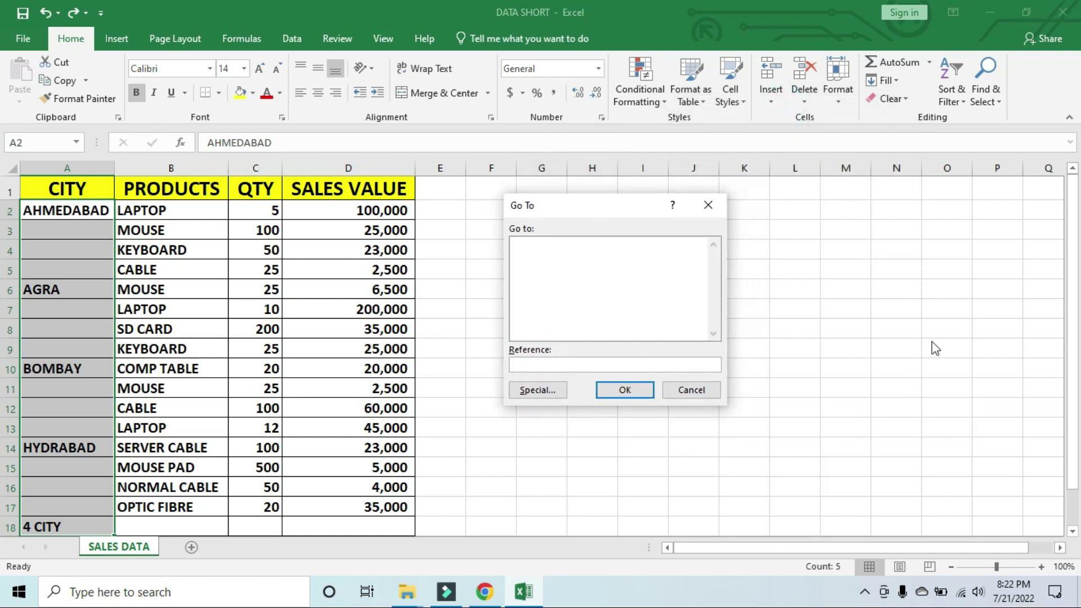
{"action": "left_click", "coordinate": [545, 393]}
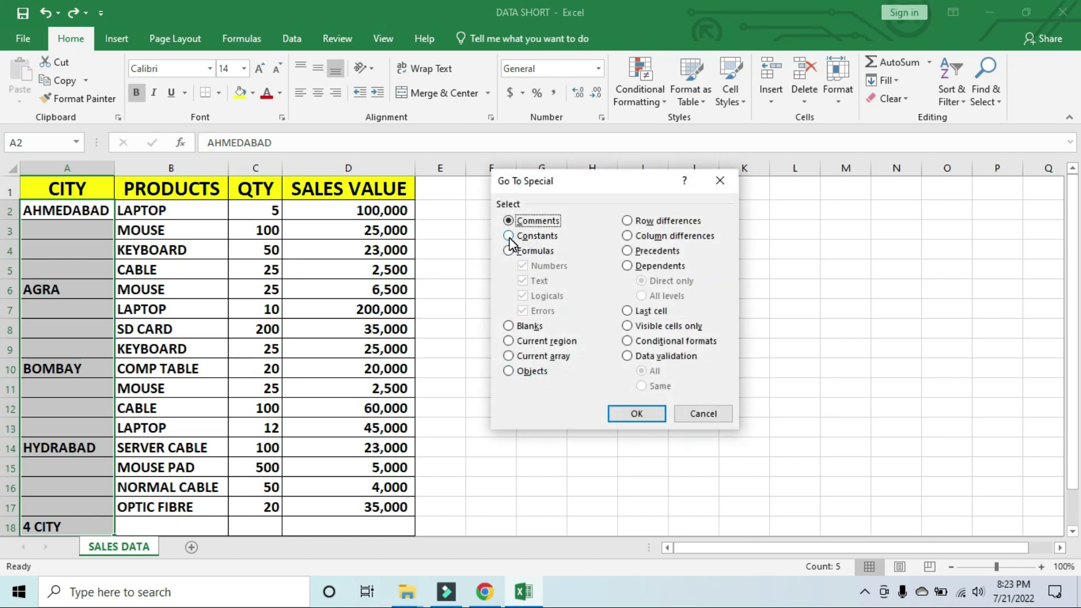
{"action": "left_click", "coordinate": [510, 236]}
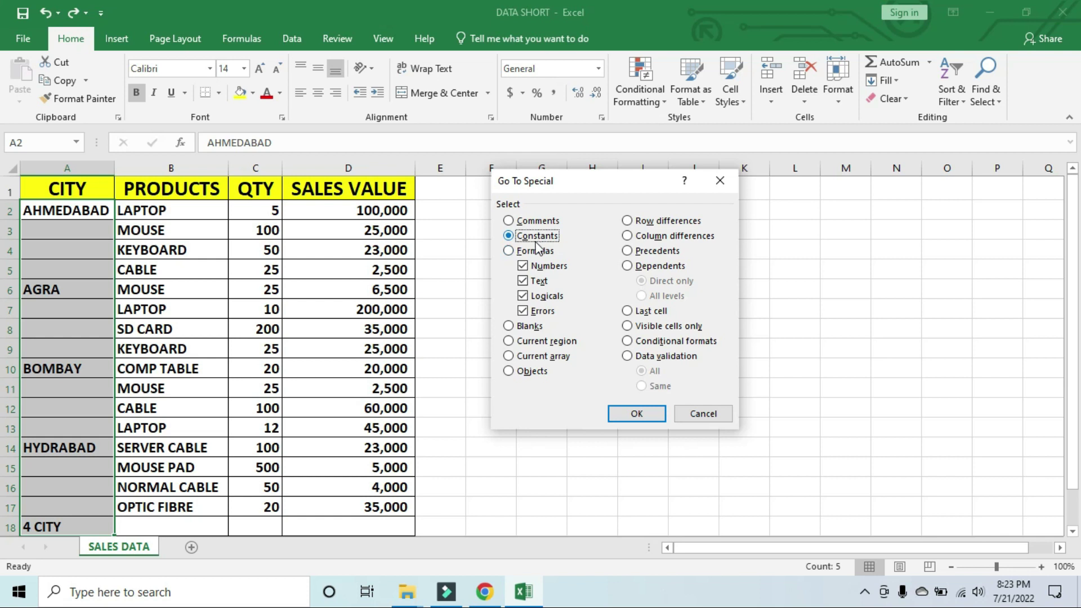
{"action": "key", "text": "super+plus"}
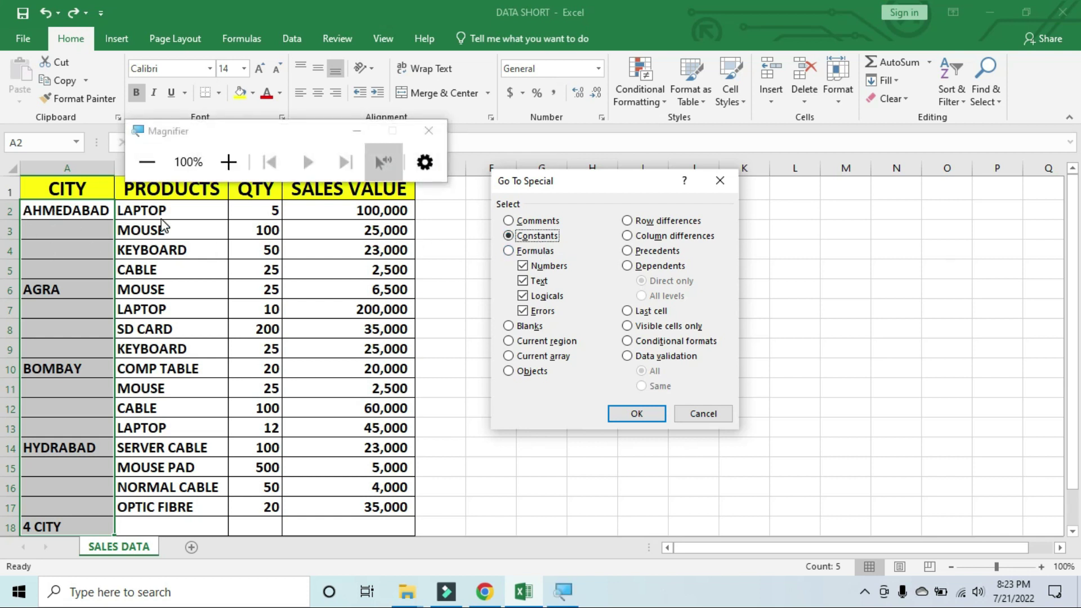
{"action": "left_click", "coordinate": [135, 168]}
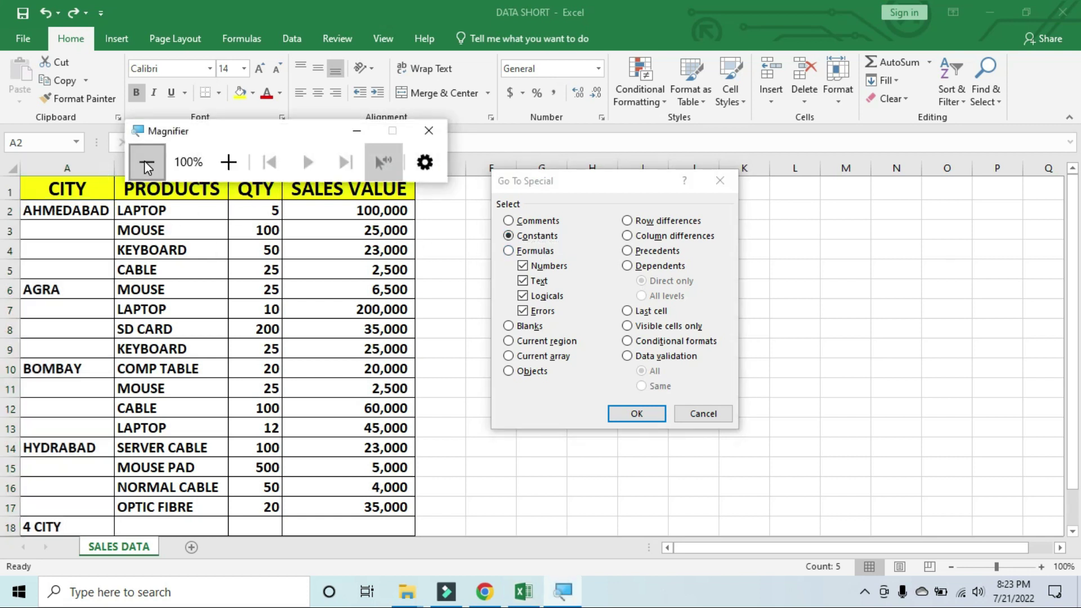
{"action": "left_click", "coordinate": [359, 132]}
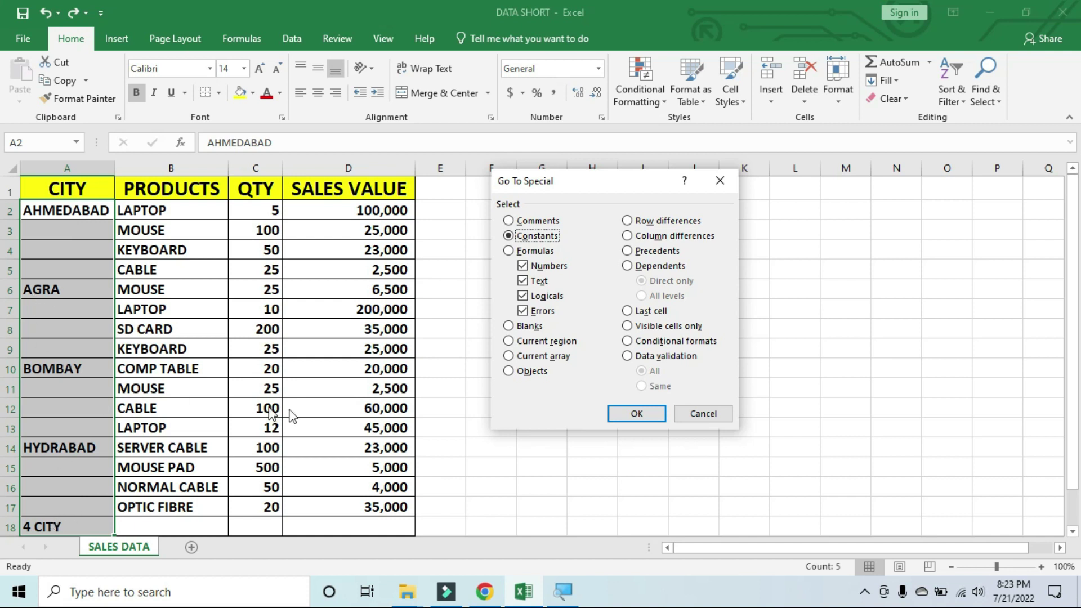
Apply the constants selection and insert an entire row above each selected city cell
{"action": "left_click", "coordinate": [636, 414]}
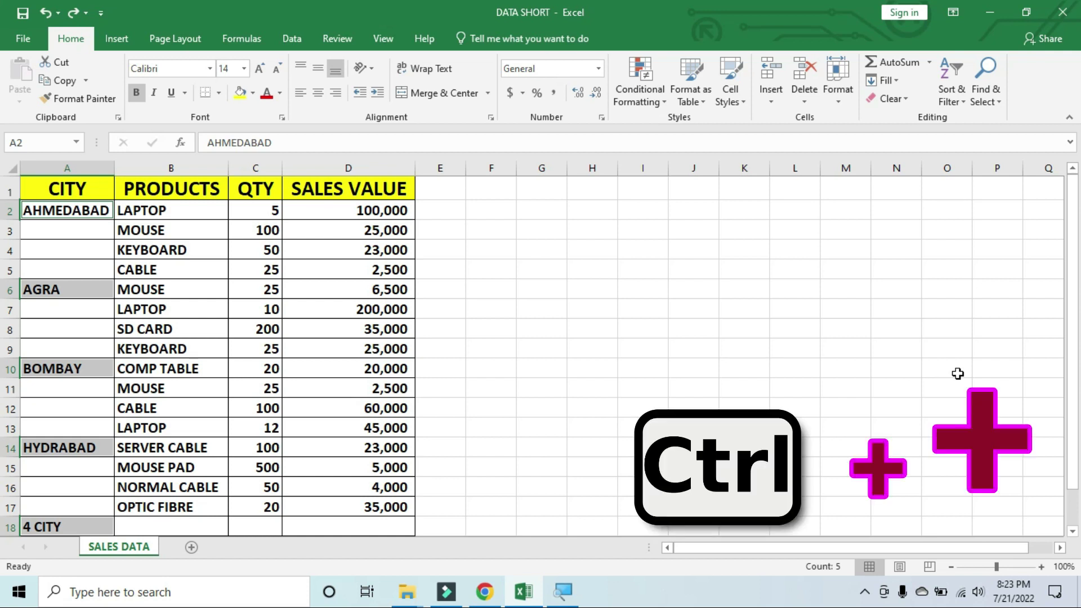
{"action": "key", "text": "ctrl+plus"}
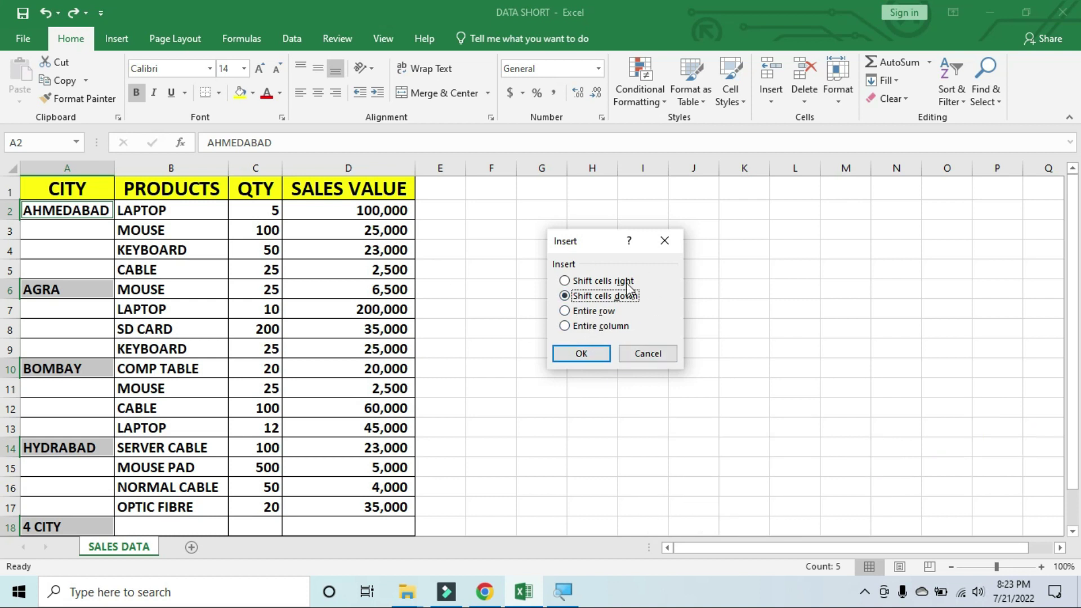
{"action": "left_click", "coordinate": [564, 311]}
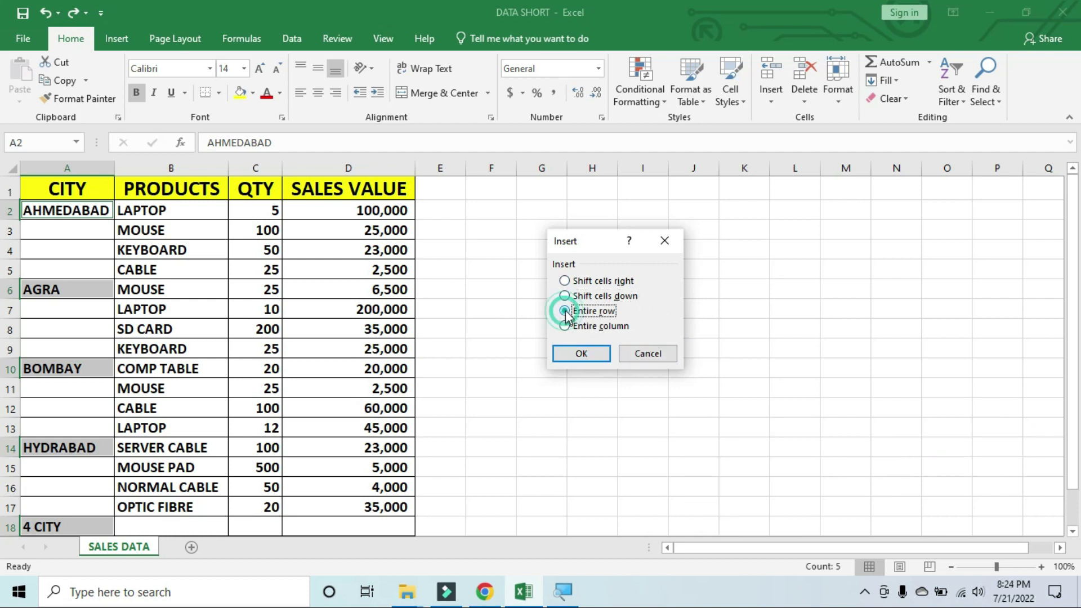
{"action": "left_click", "coordinate": [582, 354]}
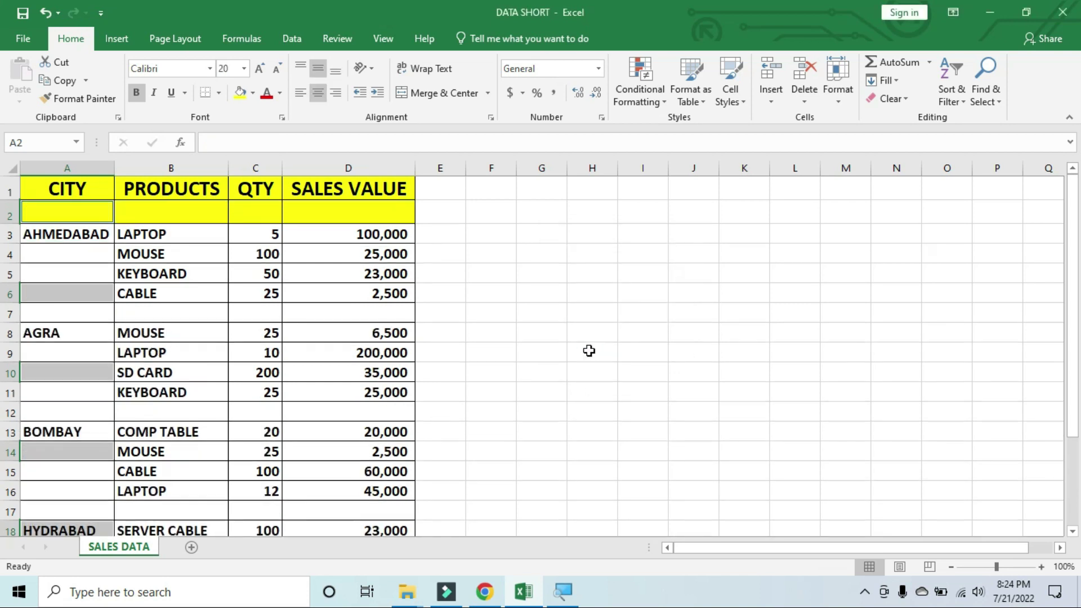
Delete the blank yellow row 2 directly below the table headers
{"action": "left_click", "coordinate": [42, 329]}
{"action": "left_click", "coordinate": [73, 310]}
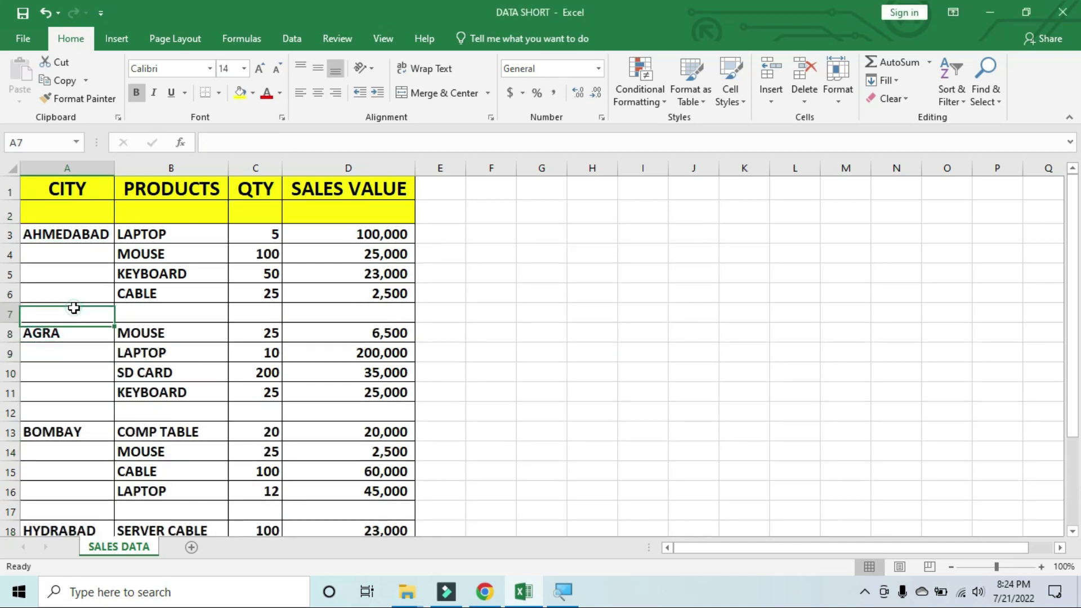
{"action": "left_click", "coordinate": [12, 311]}
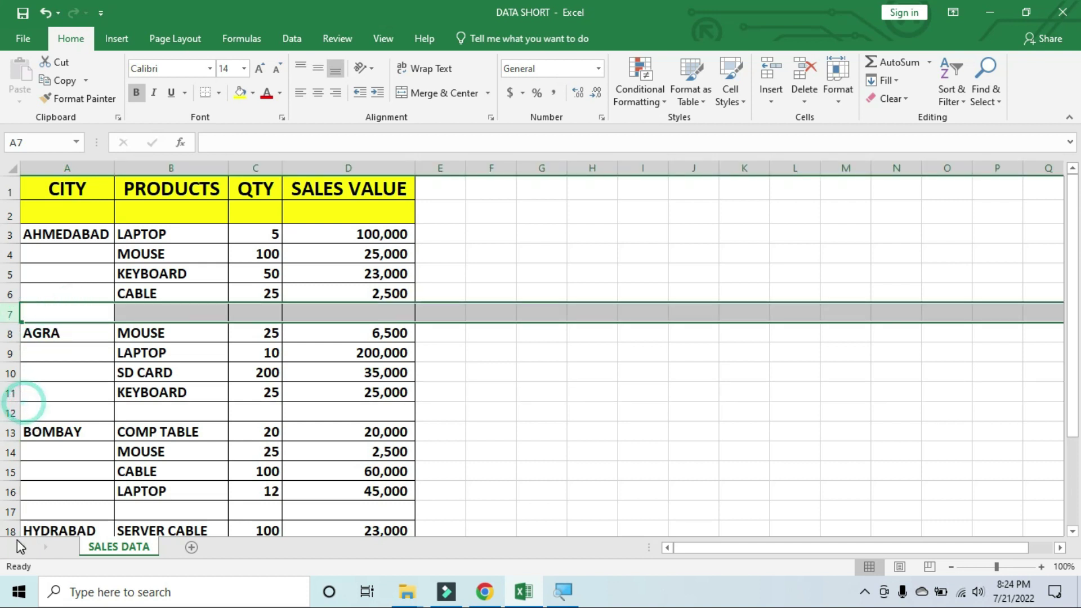
{"action": "scroll", "coordinate": [36, 495], "scroll_direction": "down", "scroll_amount": 2}
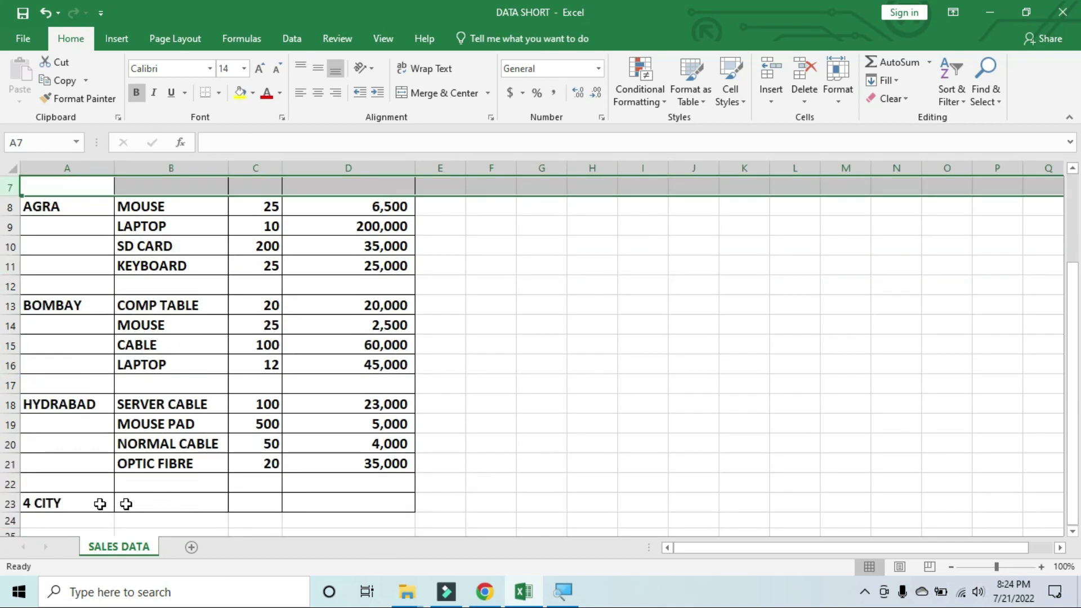
{"action": "left_click", "coordinate": [11, 483]}
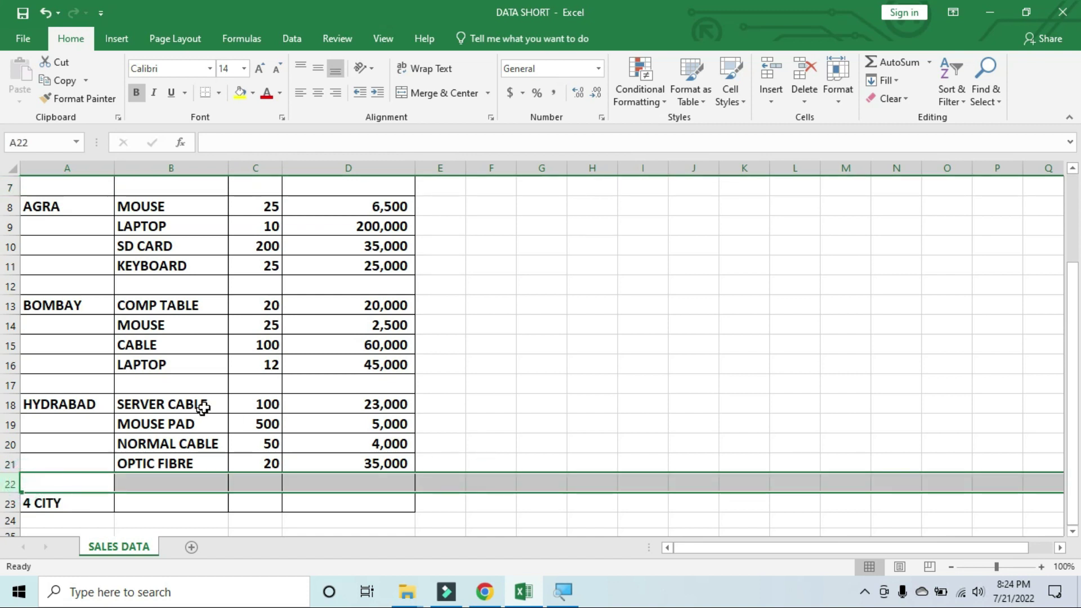
{"action": "scroll", "coordinate": [203, 407], "scroll_direction": "up", "scroll_amount": 2}
{"action": "left_click", "coordinate": [10, 212]}
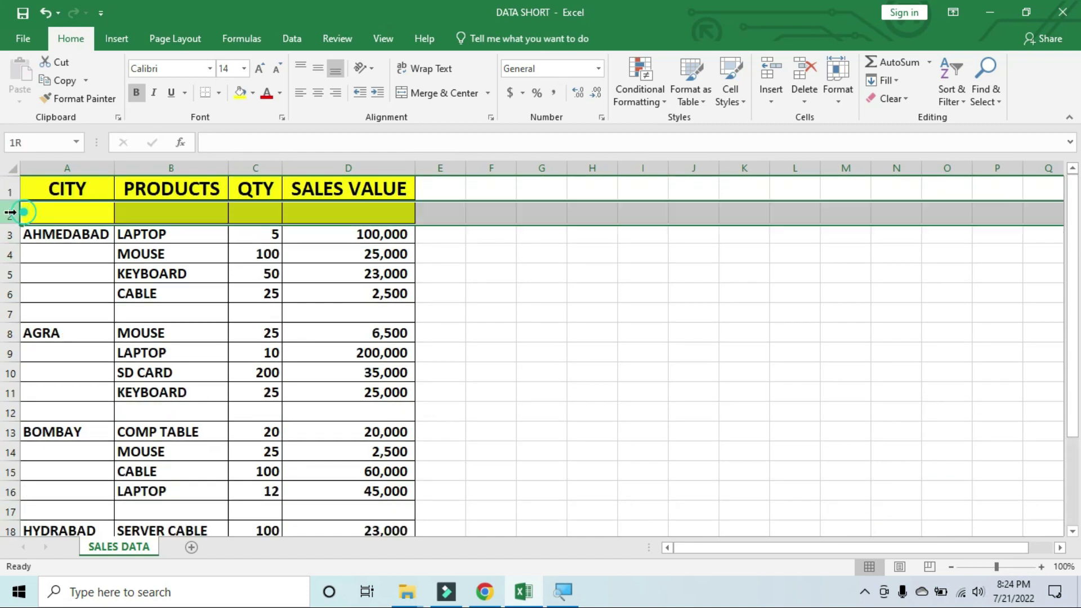
{"action": "right_click", "coordinate": [9, 210]}
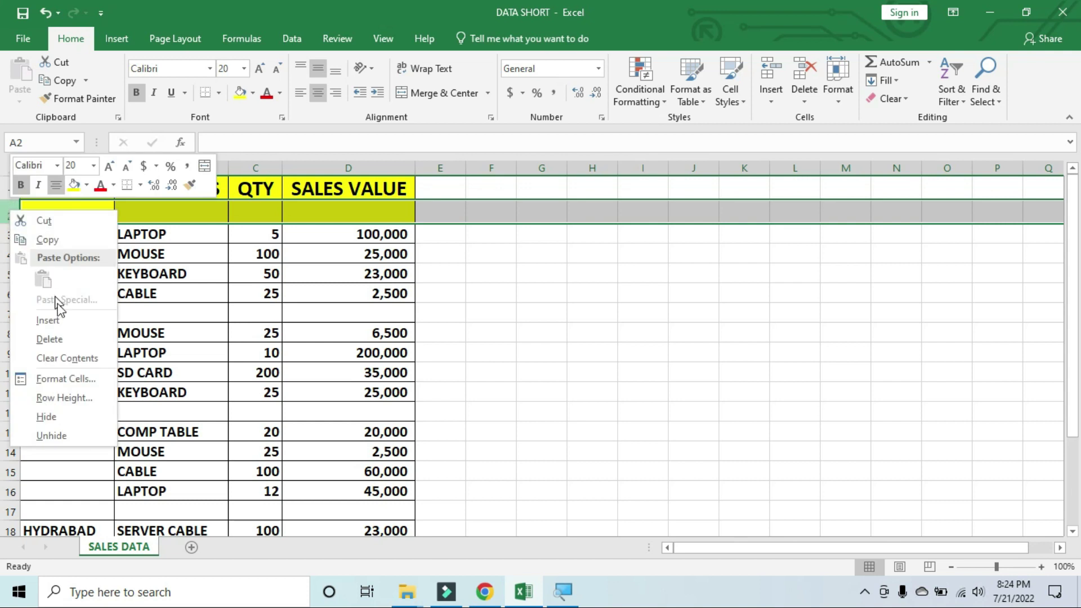
{"action": "left_click", "coordinate": [49, 338]}
{"action": "left_click", "coordinate": [534, 331]}
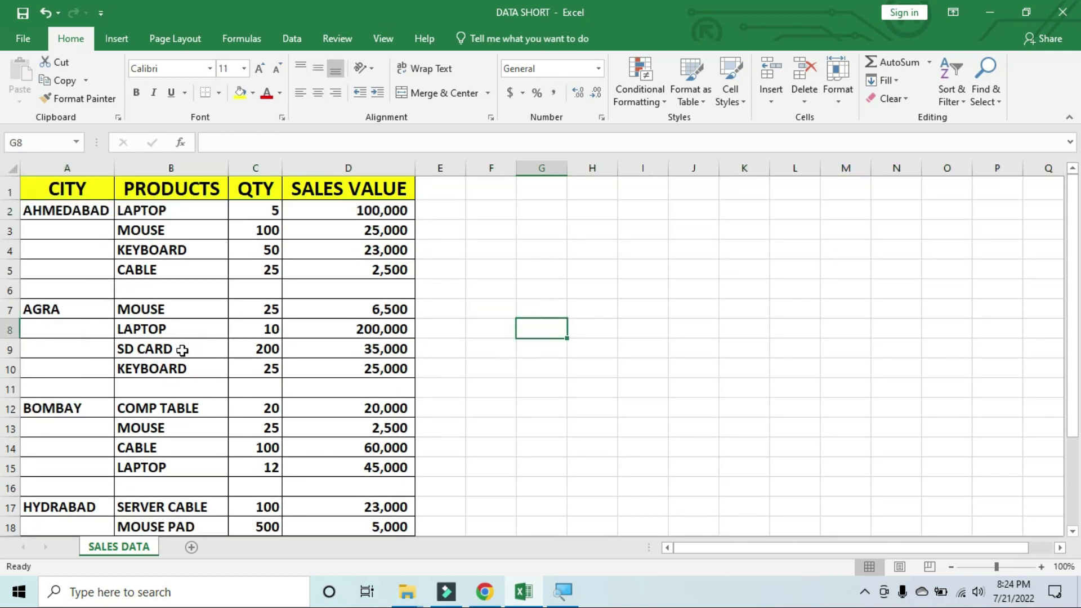
Select all blank cells in the QTY and SALES VALUE columns with Go To Special, using the Blanks option
{"action": "scroll", "coordinate": [179, 447], "scroll_direction": "down", "scroll_amount": 2}
{"action": "scroll", "coordinate": [193, 449], "scroll_direction": "up", "scroll_amount": 2}
{"action": "left_click_drag", "start_coordinate": [259, 165], "coordinate": [343, 186]}
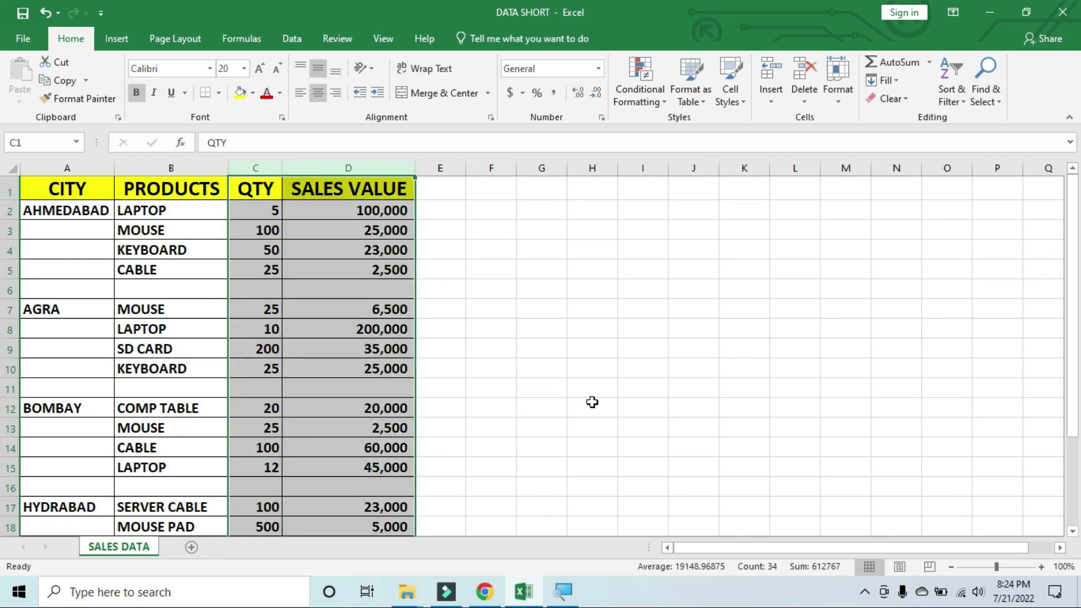
{"action": "key", "text": "ctrl+g"}
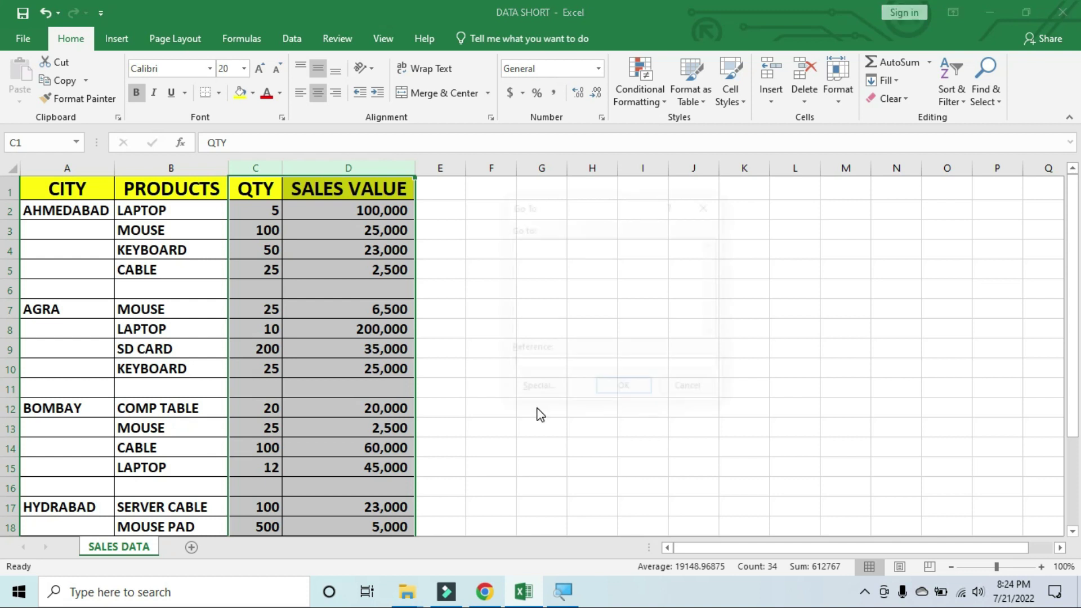
{"action": "left_click", "coordinate": [540, 392]}
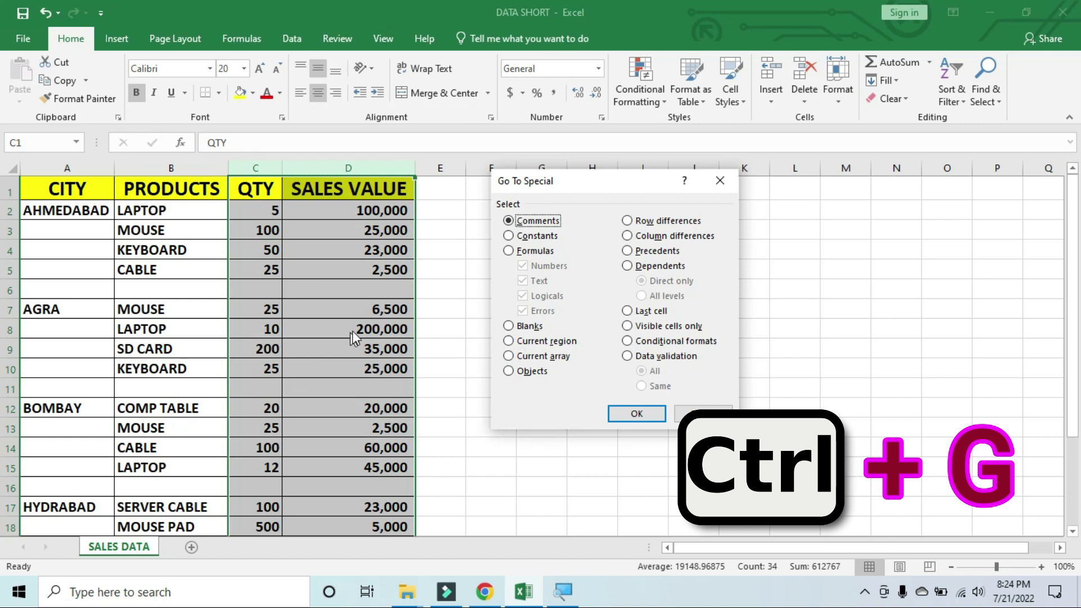
{"action": "left_click", "coordinate": [508, 327]}
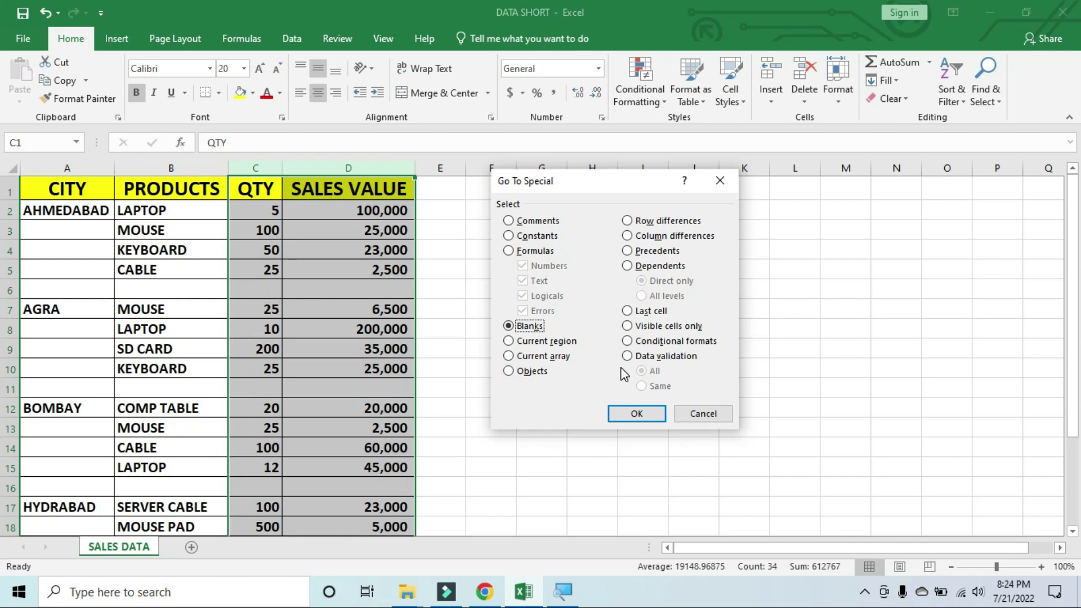
{"action": "left_click", "coordinate": [639, 414]}
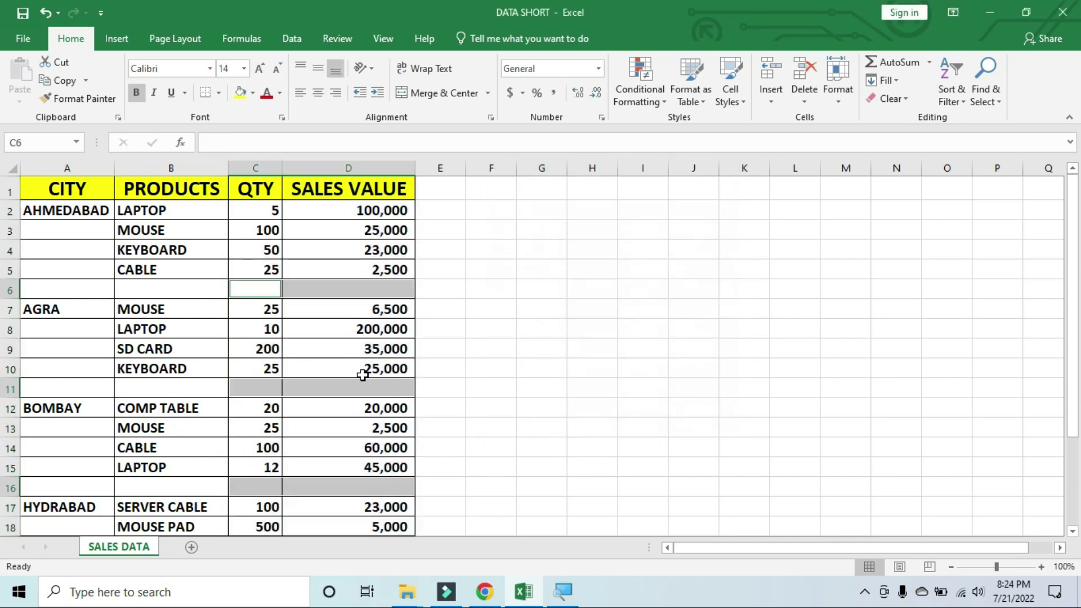
Fill the selected blank cells in columns C and D with AutoSum totals
{"action": "scroll", "coordinate": [613, 454], "scroll_direction": "down", "scroll_amount": 3}
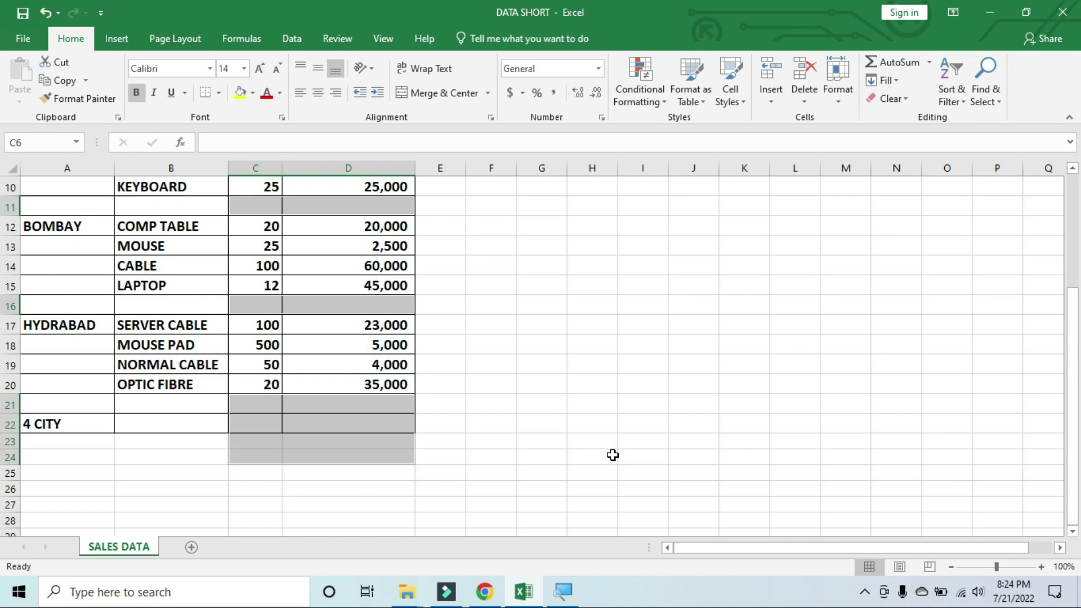
{"action": "scroll", "coordinate": [611, 454], "scroll_direction": "up", "scroll_amount": 1}
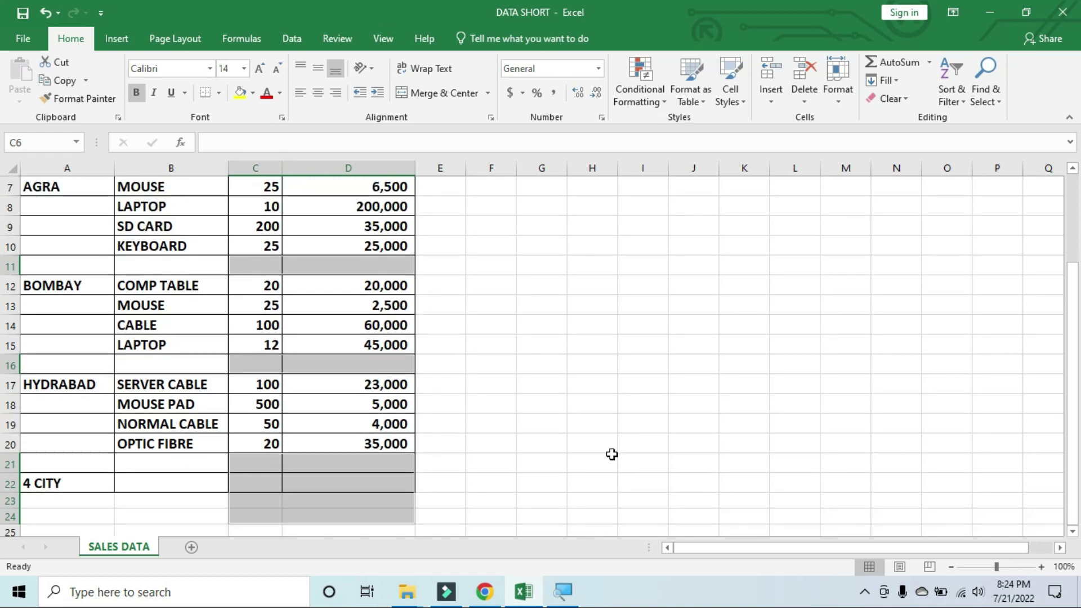
{"action": "scroll", "coordinate": [611, 454], "scroll_direction": "up", "scroll_amount": 1}
{"action": "scroll", "coordinate": [623, 437], "scroll_direction": "up", "scroll_amount": 1}
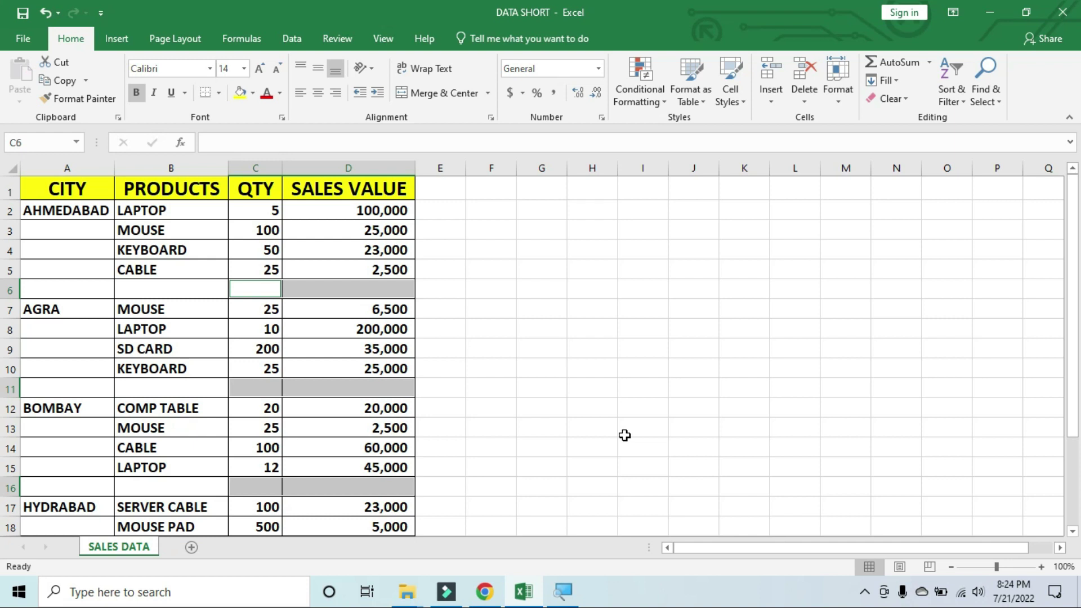
{"action": "key", "text": "alt+equal"}
{"action": "scroll", "coordinate": [624, 435], "scroll_direction": "down", "scroll_amount": 1}
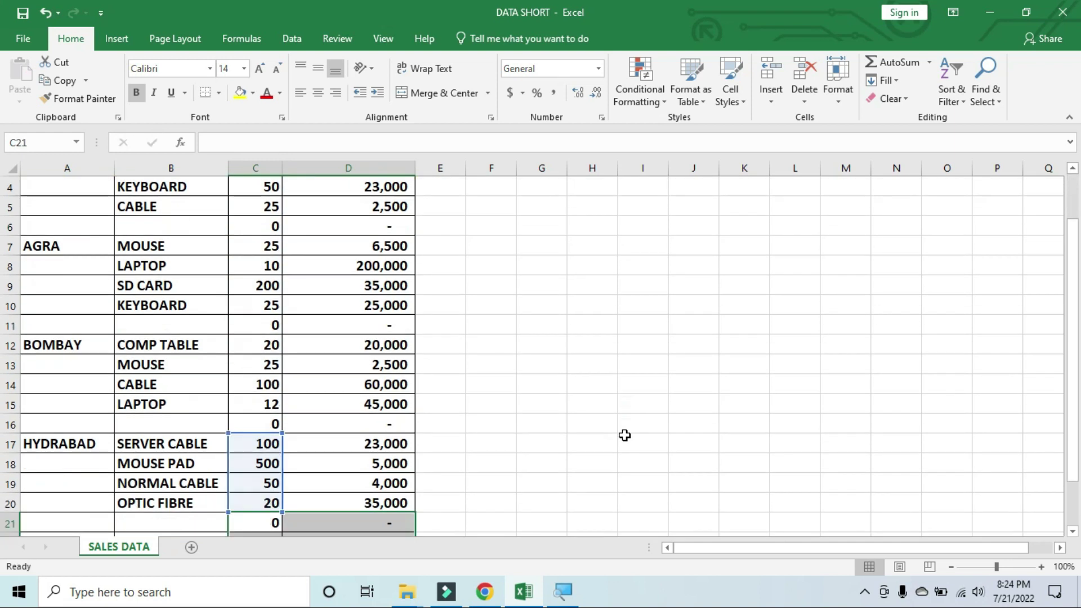
{"action": "scroll", "coordinate": [634, 463], "scroll_direction": "down", "scroll_amount": 1}
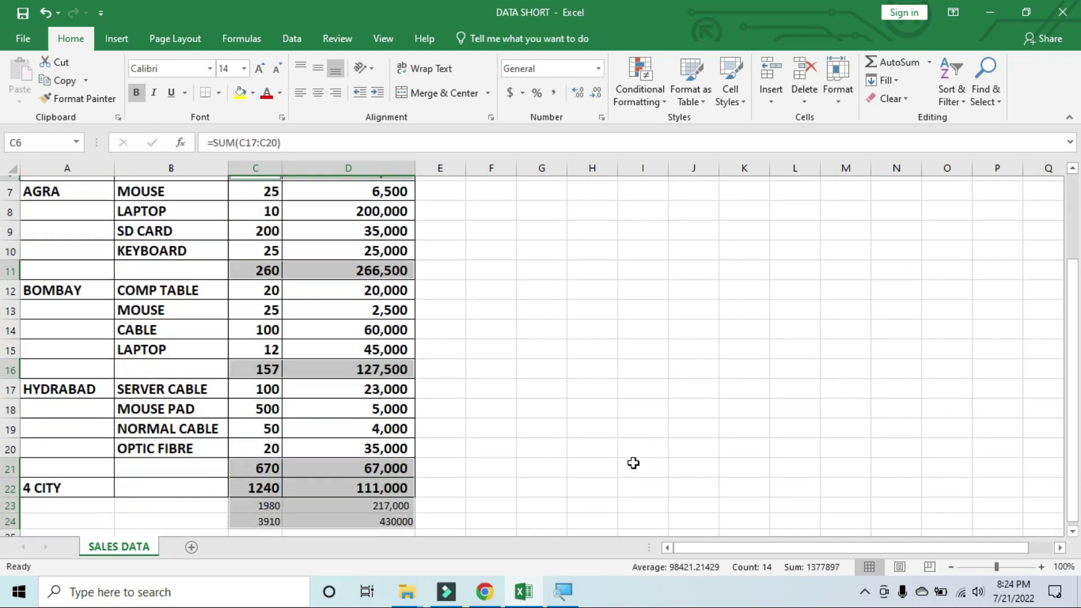
Check the Ahmedabad totals in C6 and D6 against the sums of C2:C5 and D2:D5
{"action": "scroll", "coordinate": [636, 459], "scroll_direction": "up", "scroll_amount": 2}
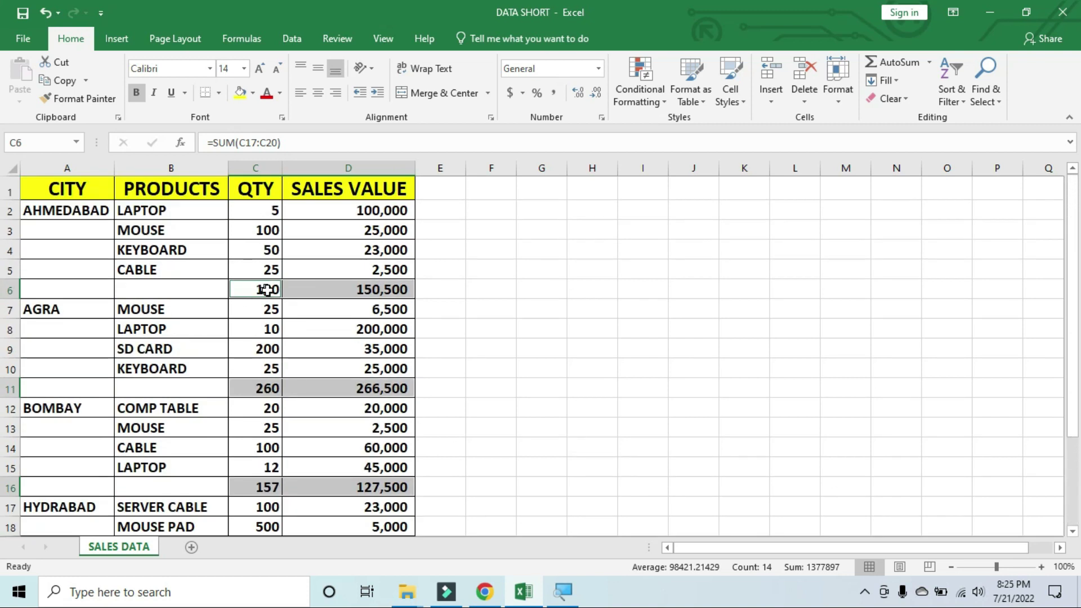
{"action": "left_click_drag", "start_coordinate": [272, 210], "coordinate": [272, 269]}
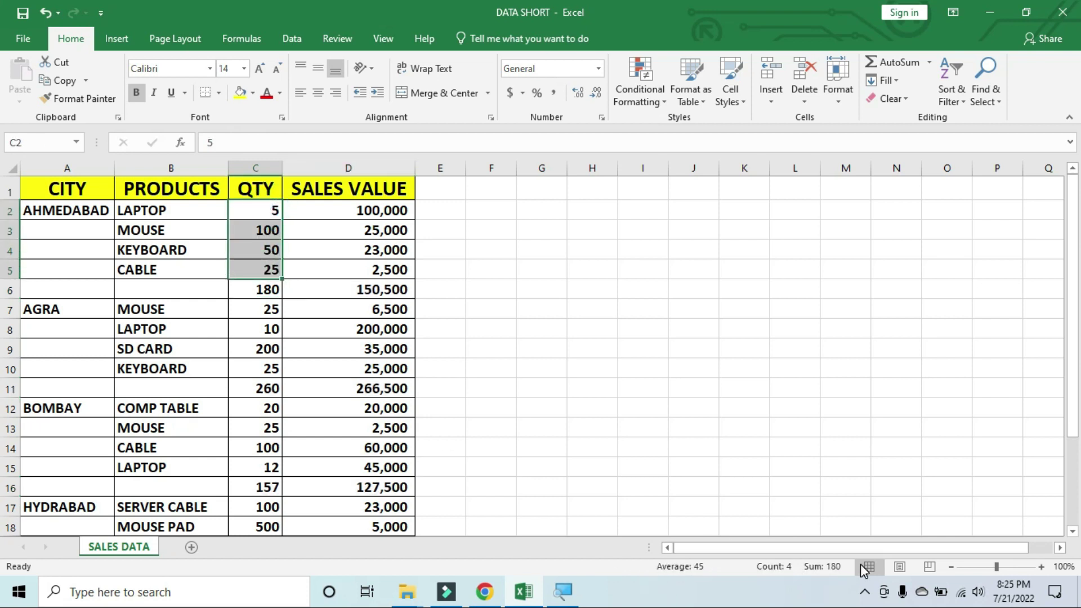
{"action": "left_click", "coordinate": [374, 217]}
{"action": "left_click_drag", "start_coordinate": [374, 218], "coordinate": [381, 270]}
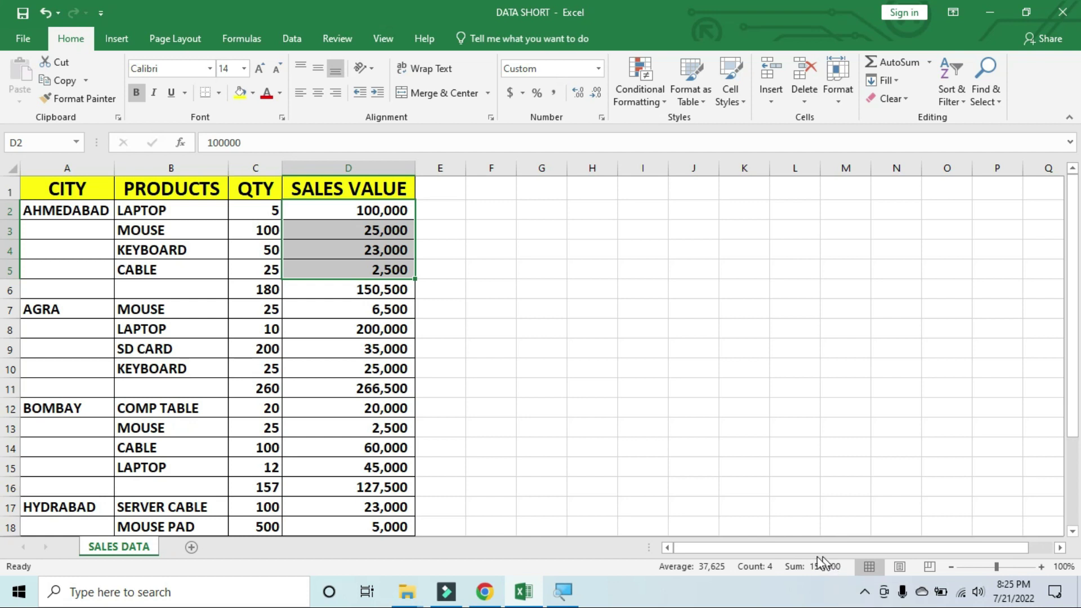
{"action": "left_click", "coordinate": [266, 288]}
{"action": "left_click", "coordinate": [359, 288]}
Undo the AutoSum totals in the QTY and SALES VALUE columns
{"action": "scroll", "coordinate": [509, 367], "scroll_direction": "down", "scroll_amount": 2}
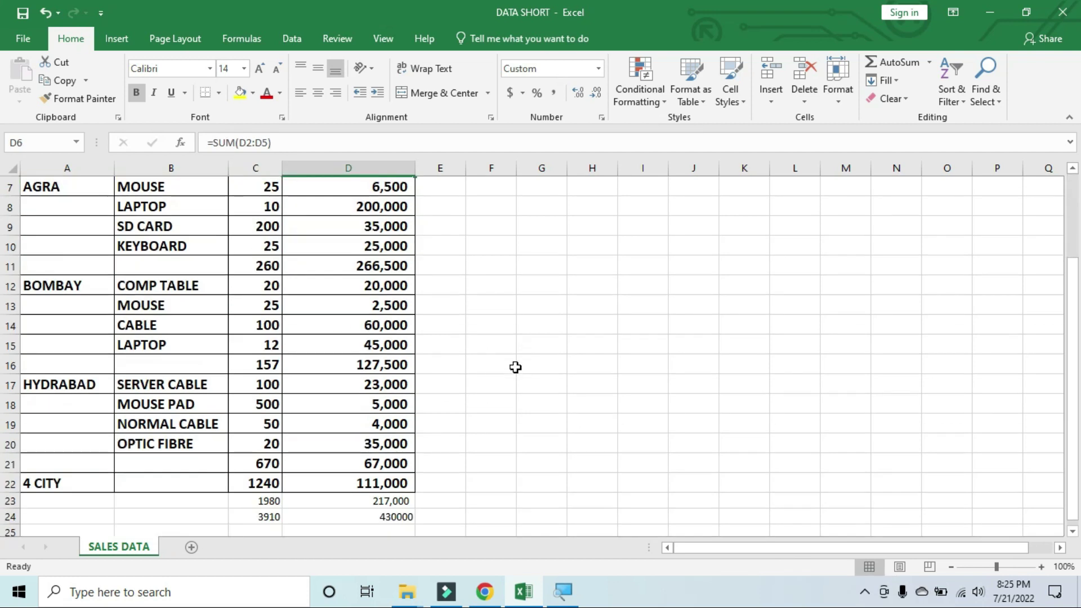
{"action": "scroll", "coordinate": [518, 370], "scroll_direction": "up", "scroll_amount": 1}
{"action": "key", "text": "ctrl+z"}
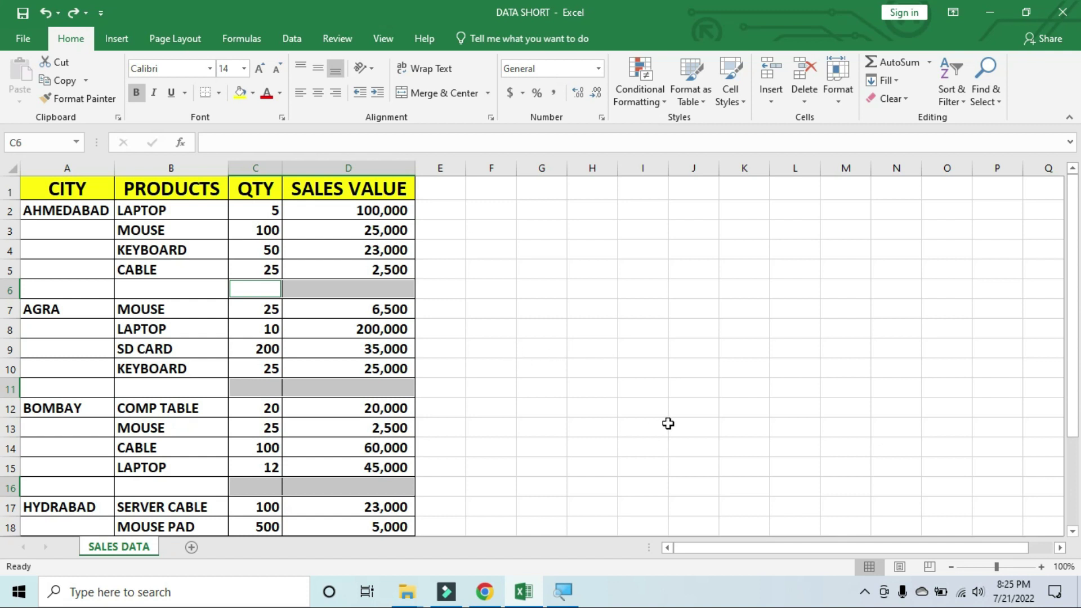
Insert AutoSum totals again in all the selected blank QTY and SALES VALUE cells
{"action": "key", "text": "alt+equal"}
{"action": "scroll", "coordinate": [668, 424], "scroll_direction": "down", "scroll_amount": 1}
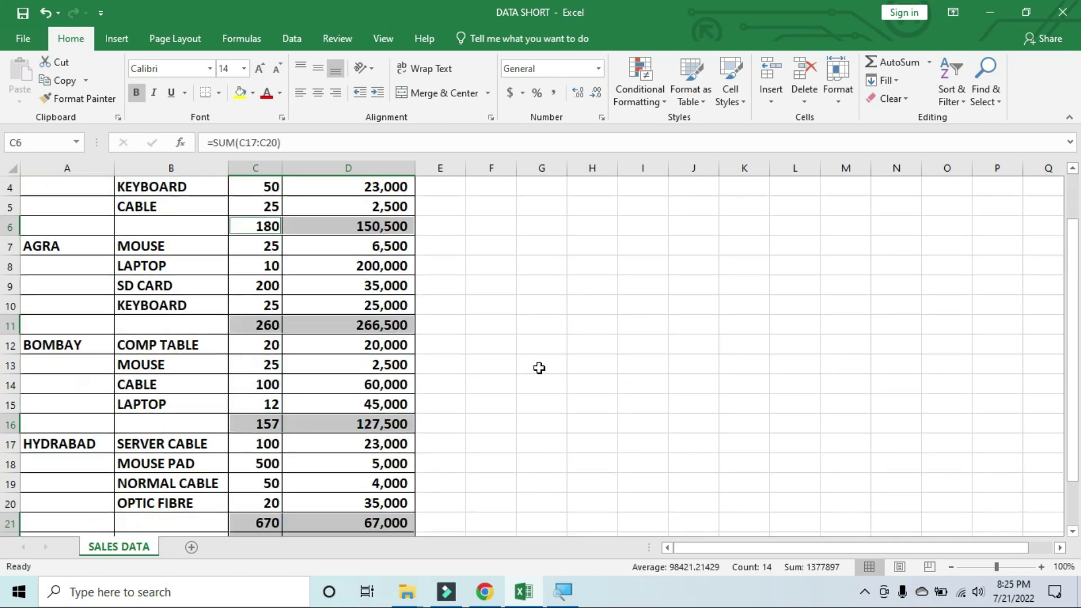
{"action": "scroll", "coordinate": [618, 422], "scroll_direction": "down", "scroll_amount": 2}
{"action": "scroll", "coordinate": [621, 423], "scroll_direction": "up", "scroll_amount": 1}
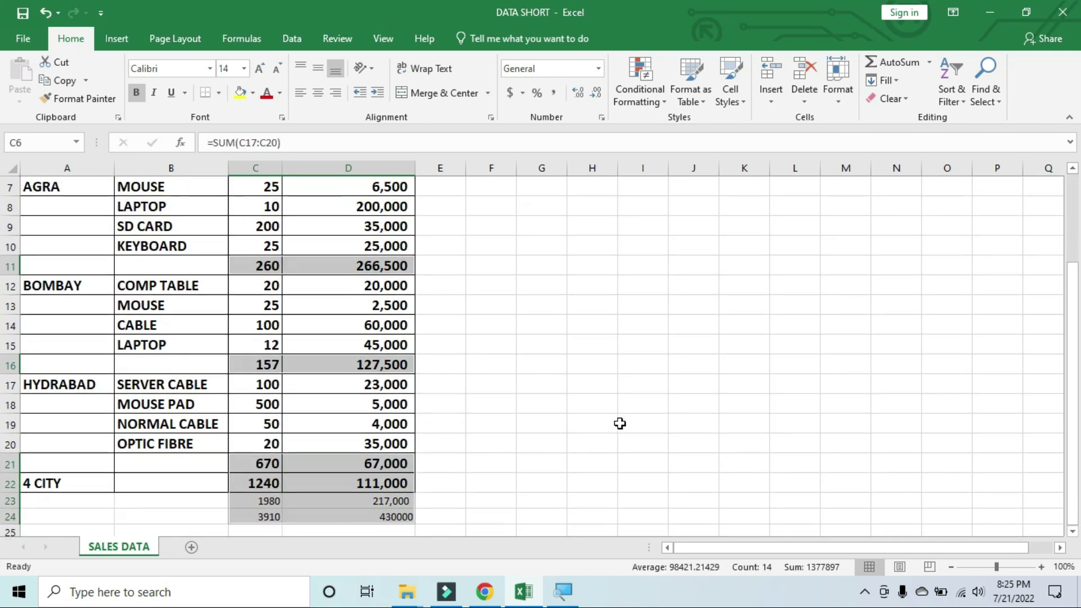
{"action": "scroll", "coordinate": [615, 424], "scroll_direction": "up", "scroll_amount": 1}
{"action": "scroll", "coordinate": [465, 393], "scroll_direction": "up", "scroll_amount": 1}
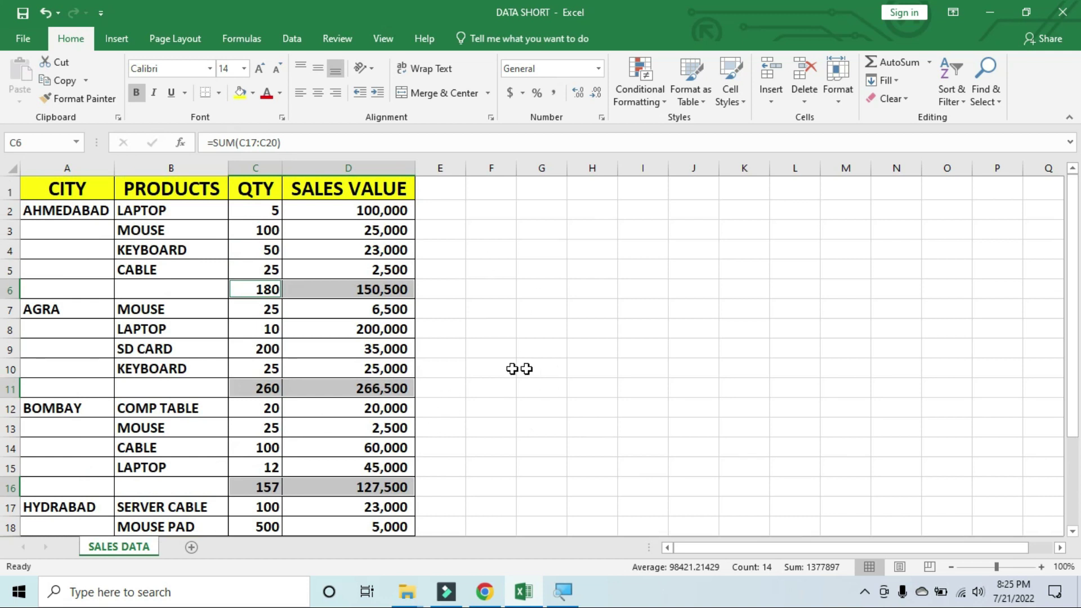
Highlight the selected QTY and SALES VALUE total cells with a yellow fill
{"action": "left_click", "coordinate": [241, 96]}
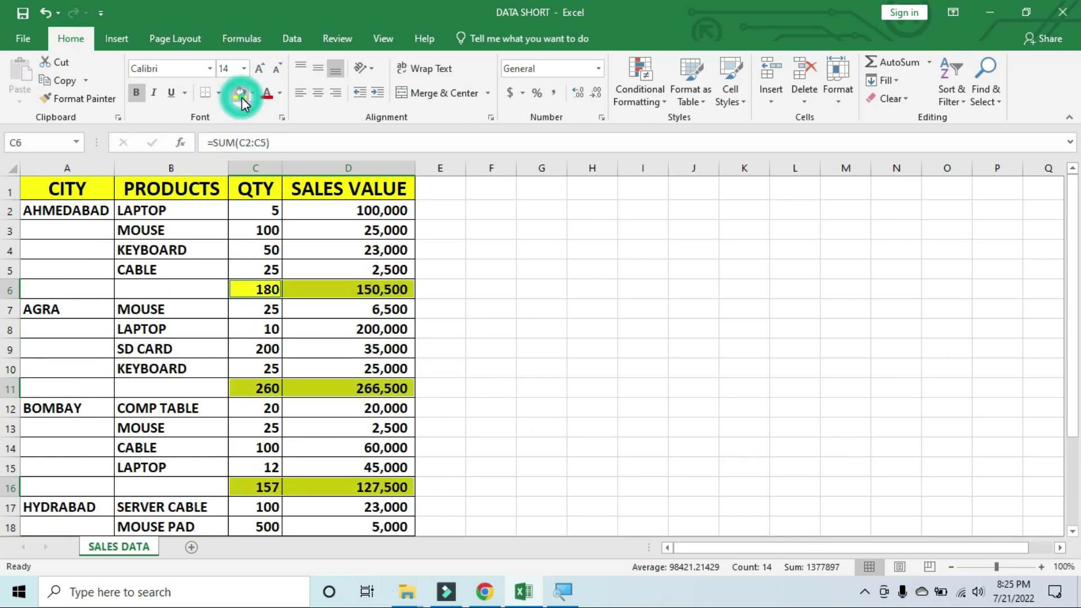
{"action": "scroll", "coordinate": [534, 394], "scroll_direction": "down", "scroll_amount": 2}
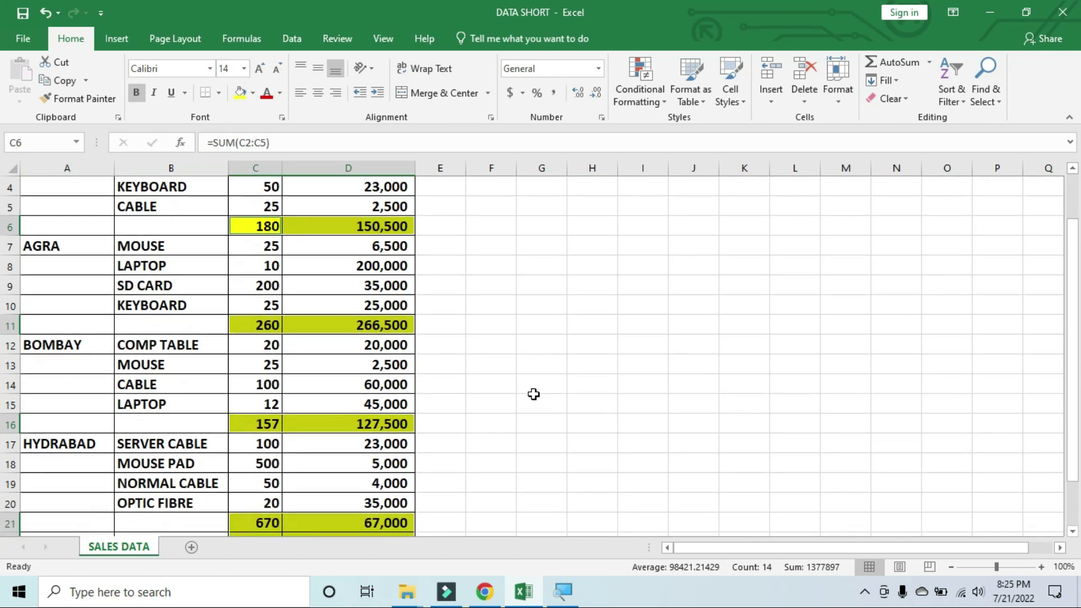
{"action": "scroll", "coordinate": [541, 389], "scroll_direction": "up", "scroll_amount": 2}
{"action": "scroll", "coordinate": [560, 388], "scroll_direction": "down", "scroll_amount": 2}
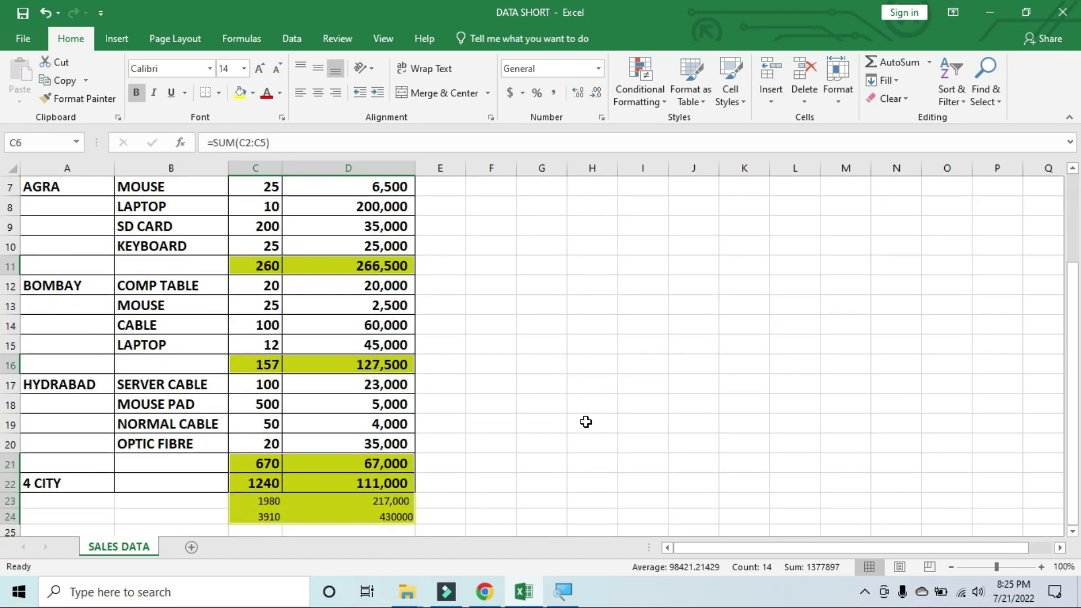
{"action": "scroll", "coordinate": [586, 422], "scroll_direction": "down", "scroll_amount": 1}
{"action": "left_click", "coordinate": [558, 442]}
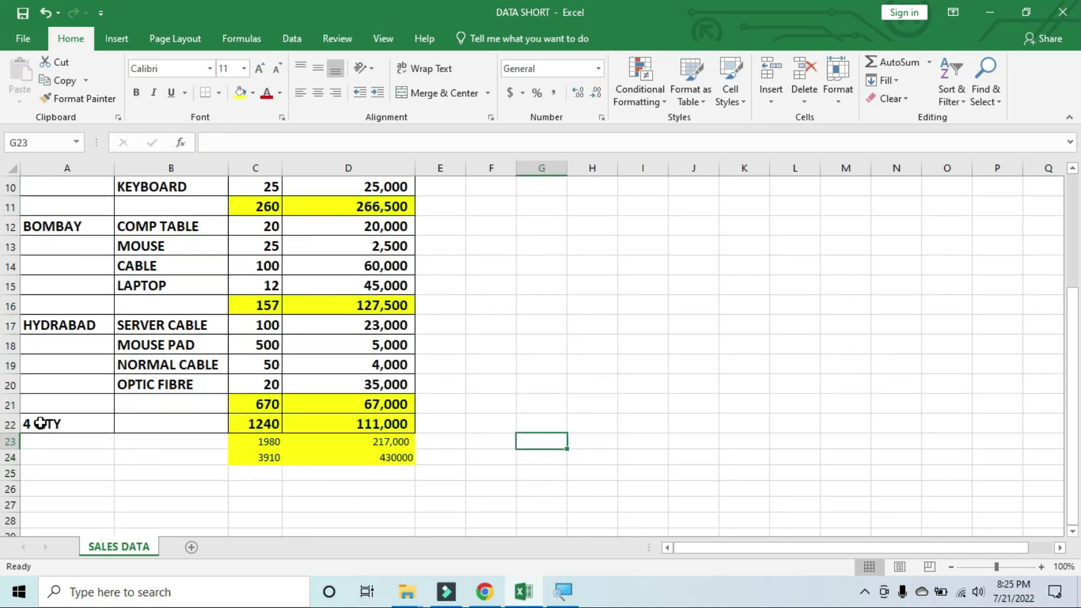
Clear the unneeded totals from C22:D24, beside and below the 4 CITY row
{"action": "left_click_drag", "start_coordinate": [182, 425], "coordinate": [357, 453]}
{"action": "left_click", "coordinate": [450, 459]}
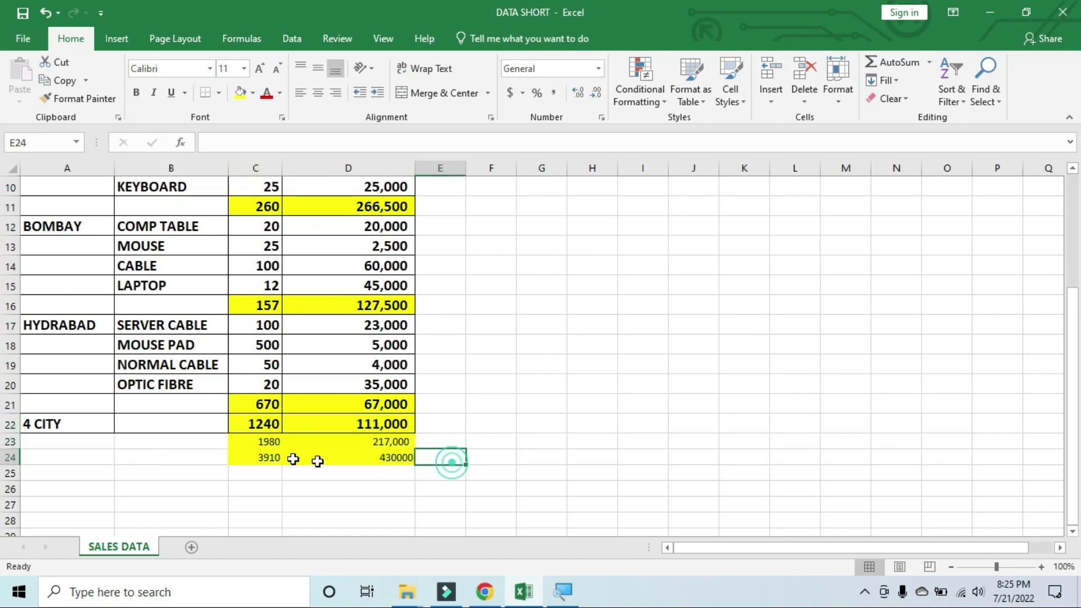
{"action": "left_click_drag", "start_coordinate": [242, 425], "coordinate": [359, 453]}
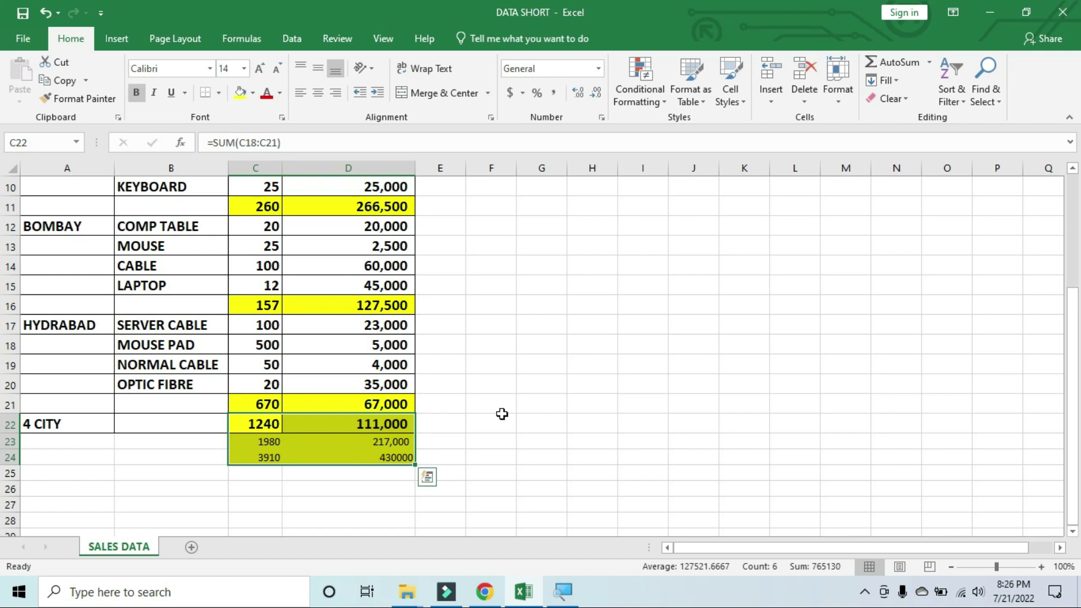
{"action": "left_click", "coordinate": [501, 447]}
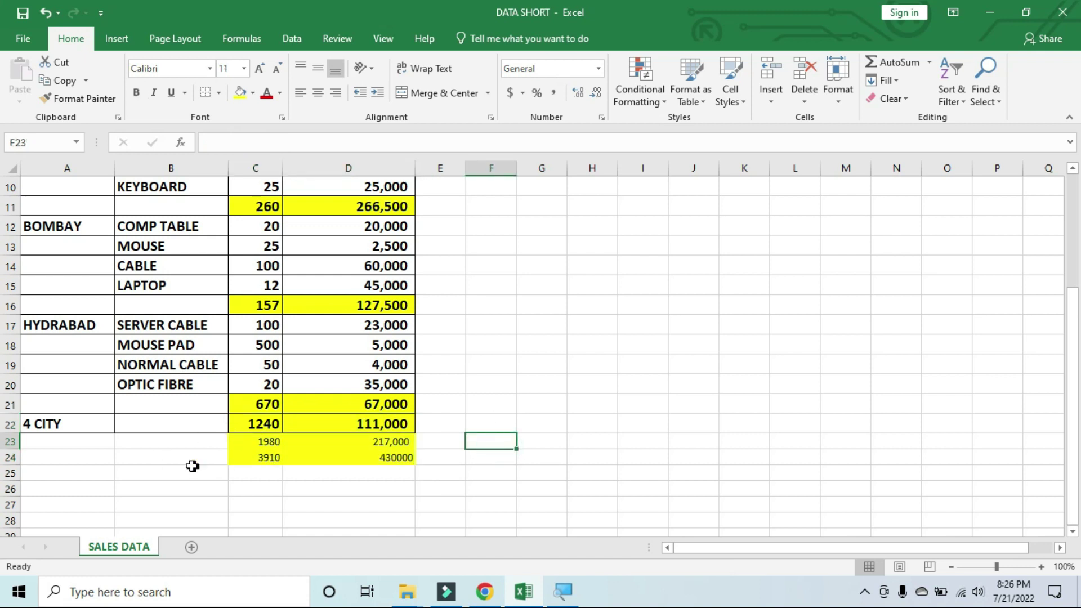
{"action": "left_click_drag", "start_coordinate": [250, 425], "coordinate": [363, 457]}
{"action": "key", "text": "Delete"}
{"action": "left_click", "coordinate": [474, 442]}
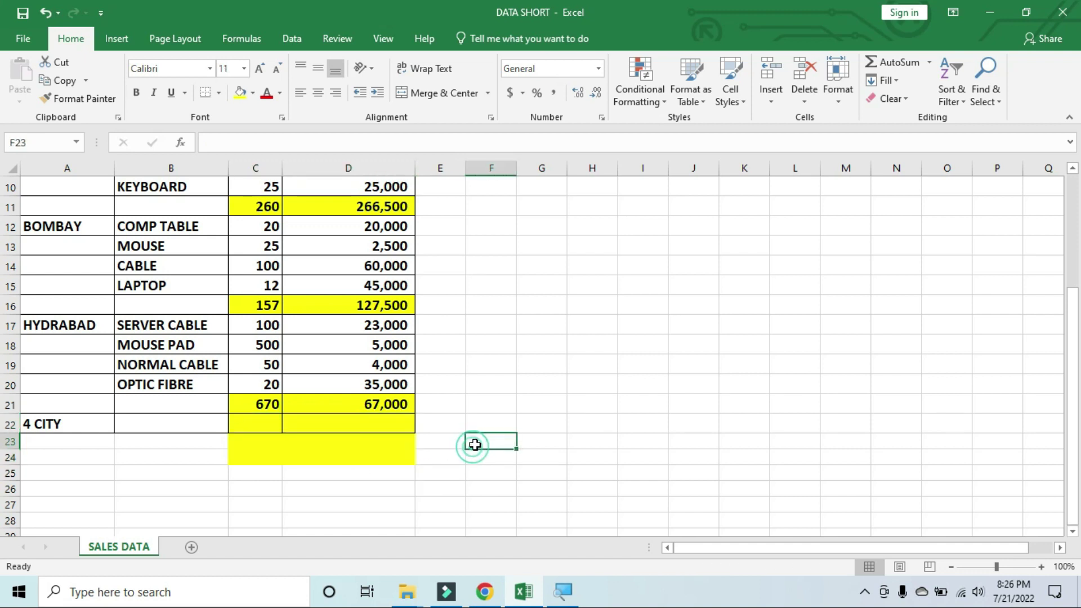
Remove the yellow fill from C22:D24 by copying the formatting of cell B22 onto it with Format Painter
{"action": "left_click", "coordinate": [636, 385]}
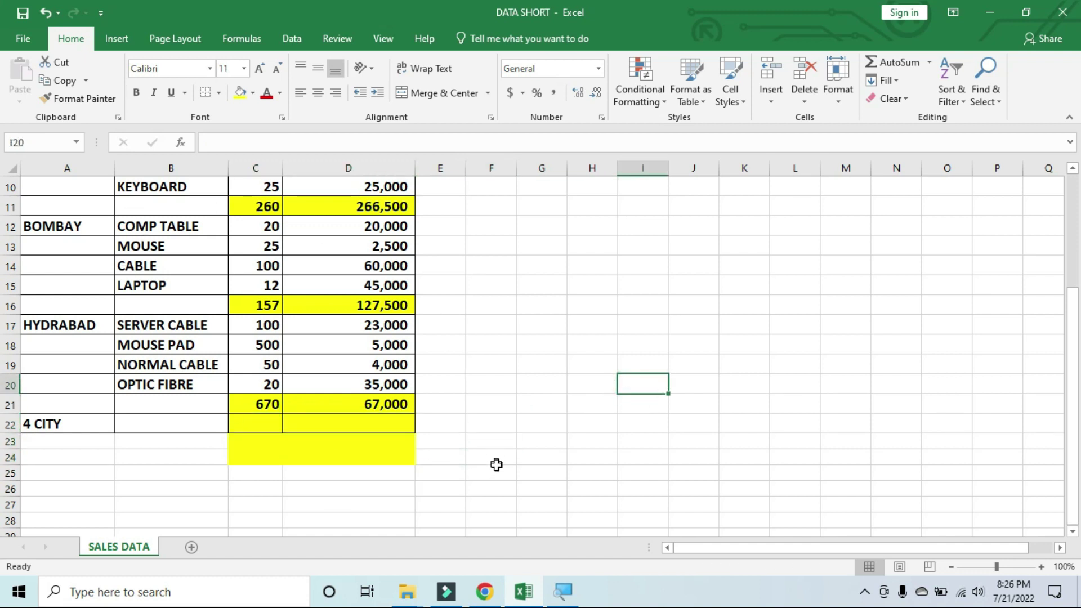
{"action": "left_click", "coordinate": [155, 426]}
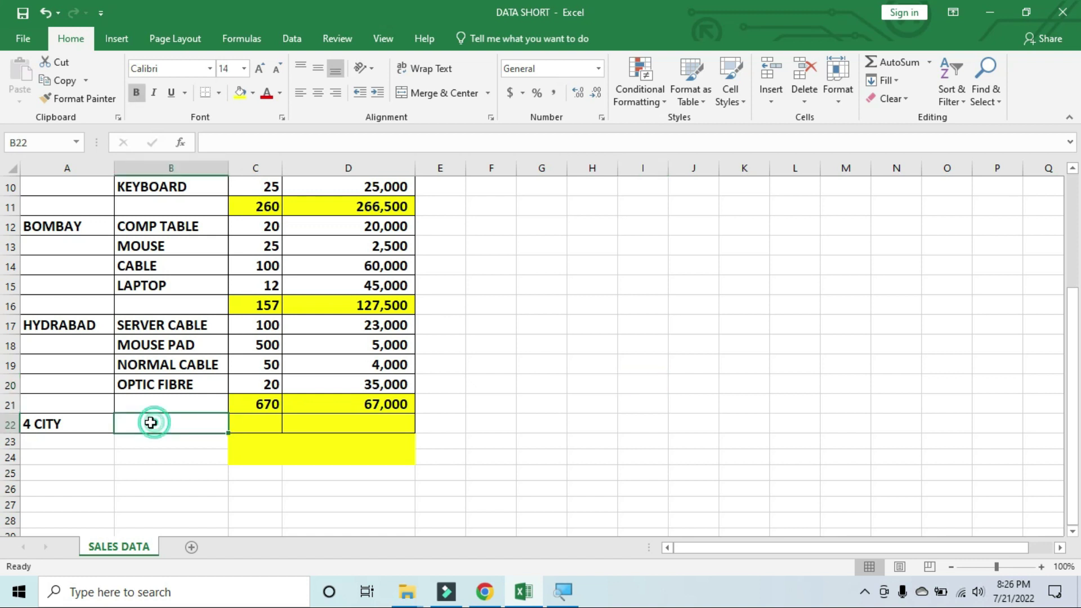
{"action": "left_click", "coordinate": [83, 99]}
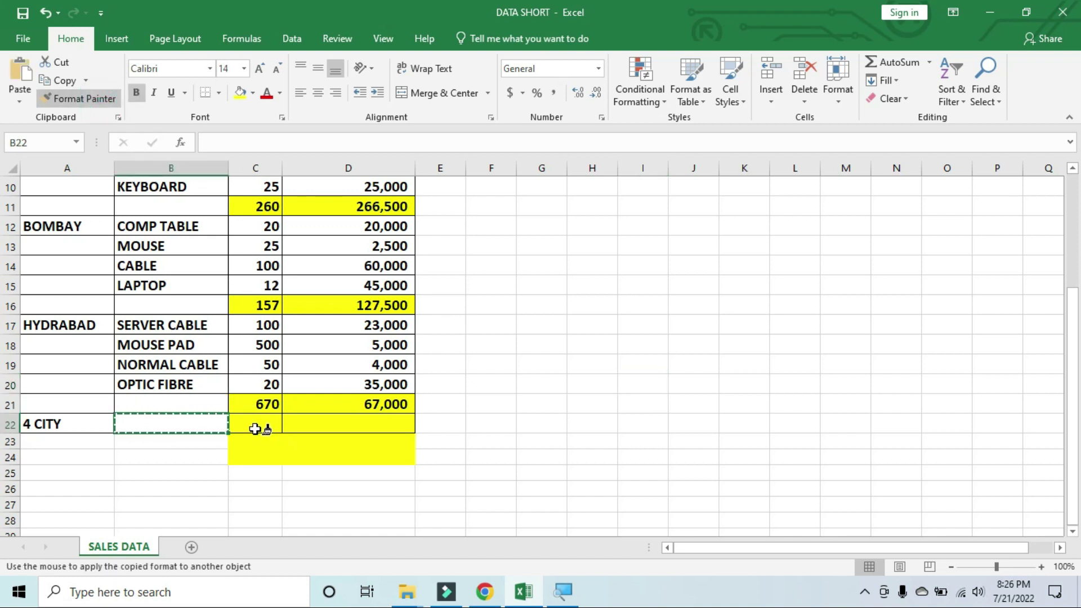
{"action": "mouse_move", "coordinate": [259, 428]}
{"action": "left_mouse_down"}
{"action": "mouse_move", "coordinate": [344, 438]}
{"action": "mouse_move", "coordinate": [348, 457]}
{"action": "left_mouse_up"}
{"action": "left_click", "coordinate": [567, 465]}
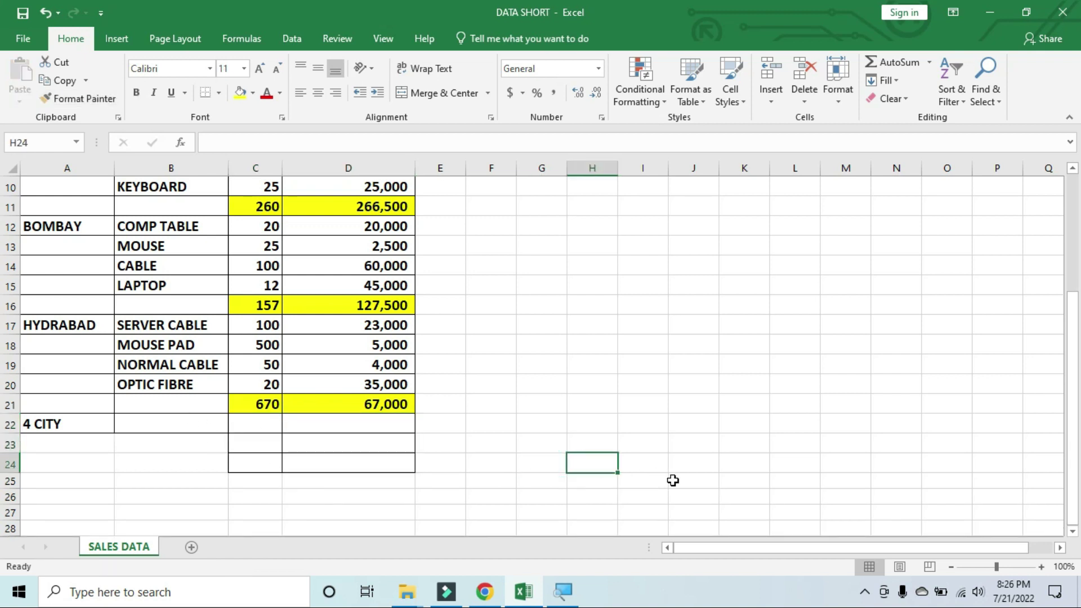
Remove the borders from C23:D24 by copying an unused cell's formatting onto it with Format Painter
{"action": "left_click", "coordinate": [693, 480]}
{"action": "left_click", "coordinate": [89, 101]}
{"action": "mouse_move", "coordinate": [242, 442]}
{"action": "left_mouse_down"}
{"action": "mouse_move", "coordinate": [290, 466]}
{"action": "mouse_move", "coordinate": [388, 475]}
{"action": "left_mouse_up"}
{"action": "left_click", "coordinate": [522, 458]}
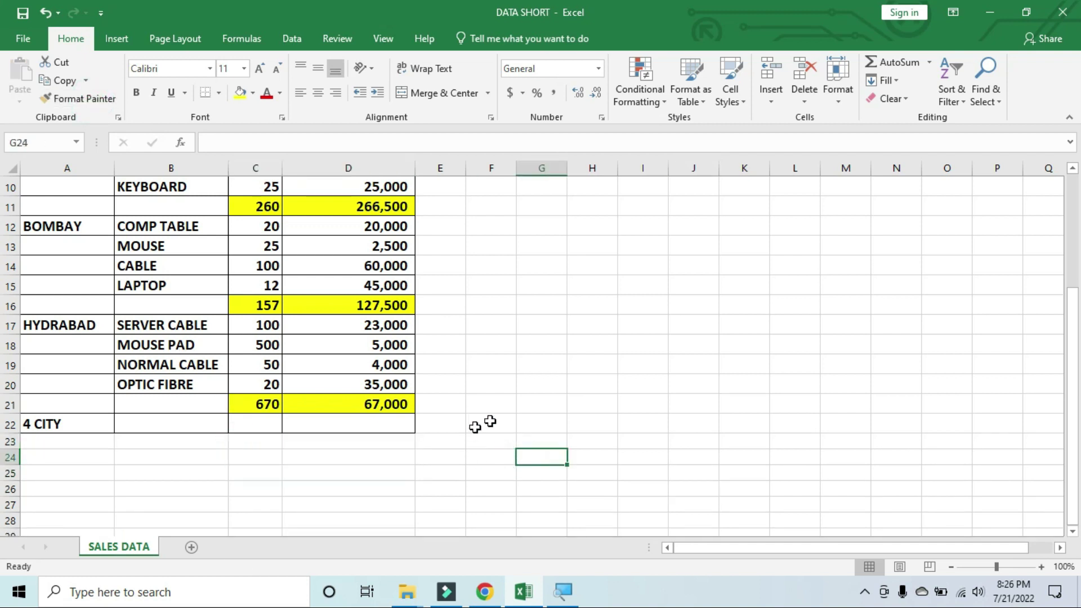
{"action": "left_click", "coordinate": [820, 370]}
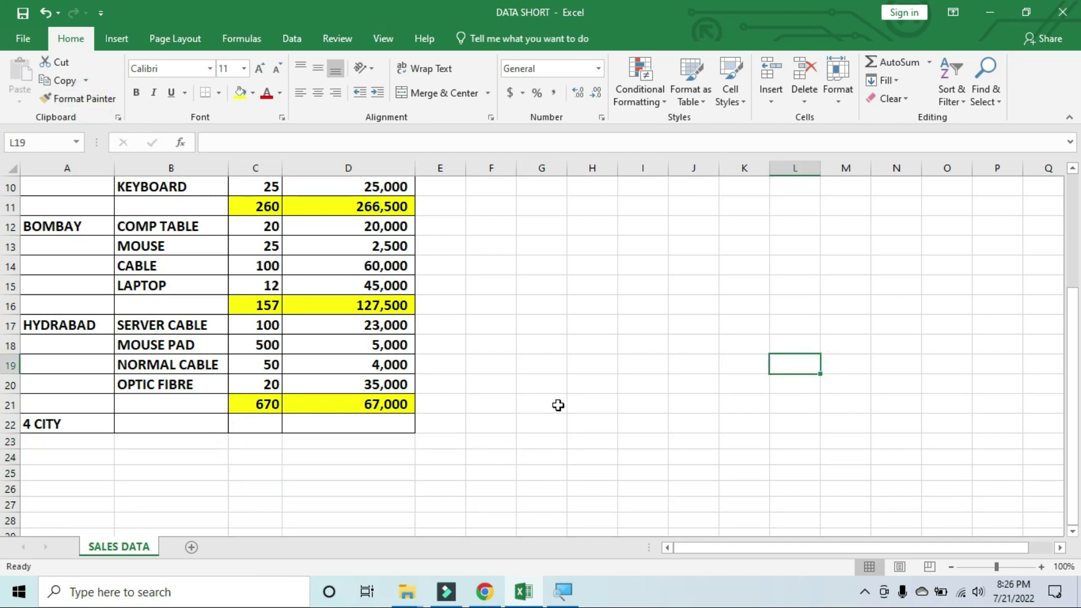
Examine the blank PRODUCTS cells B6, B11, B16 and B21 in the city total rows
{"action": "scroll", "coordinate": [392, 393], "scroll_direction": "up", "scroll_amount": 3}
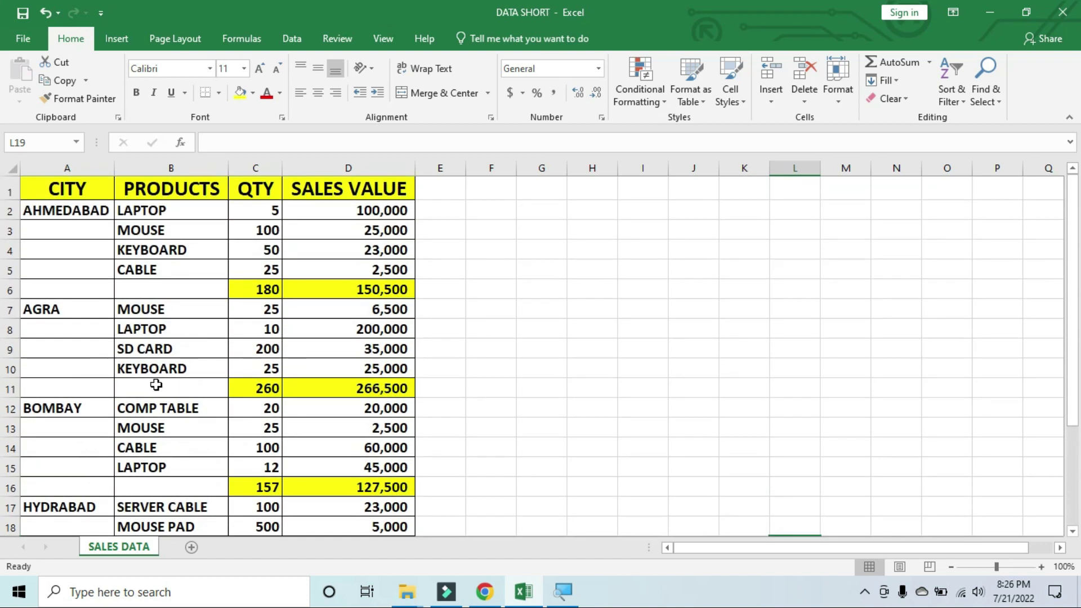
{"action": "scroll", "coordinate": [167, 363], "scroll_direction": "down", "scroll_amount": 1}
{"action": "left_click", "coordinate": [169, 225]}
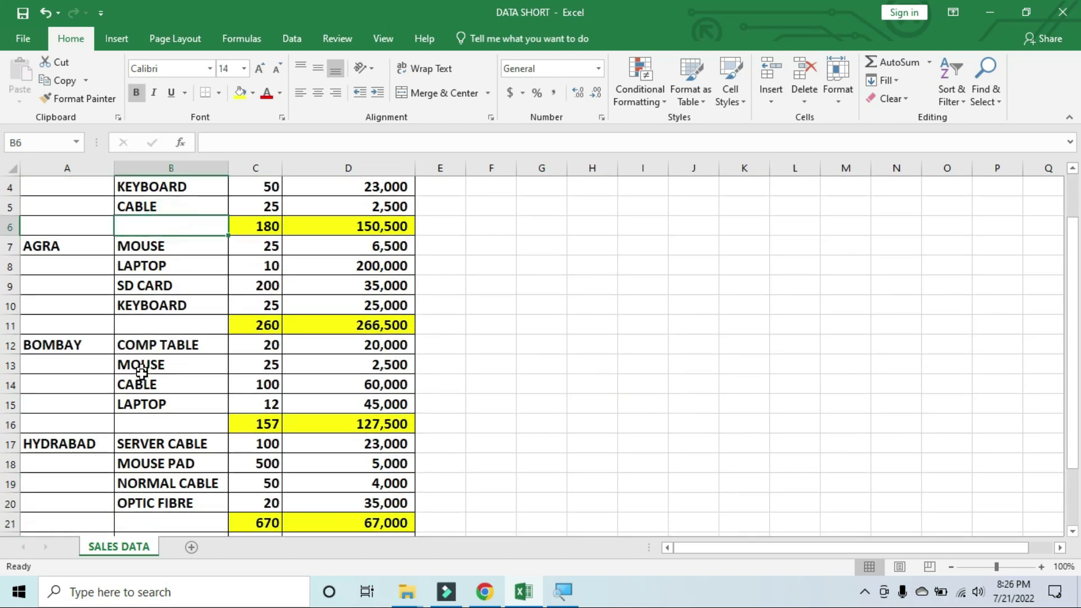
{"action": "left_click", "coordinate": [174, 327]}
{"action": "left_click", "coordinate": [164, 424]}
{"action": "scroll", "coordinate": [188, 441], "scroll_direction": "down", "scroll_amount": 1}
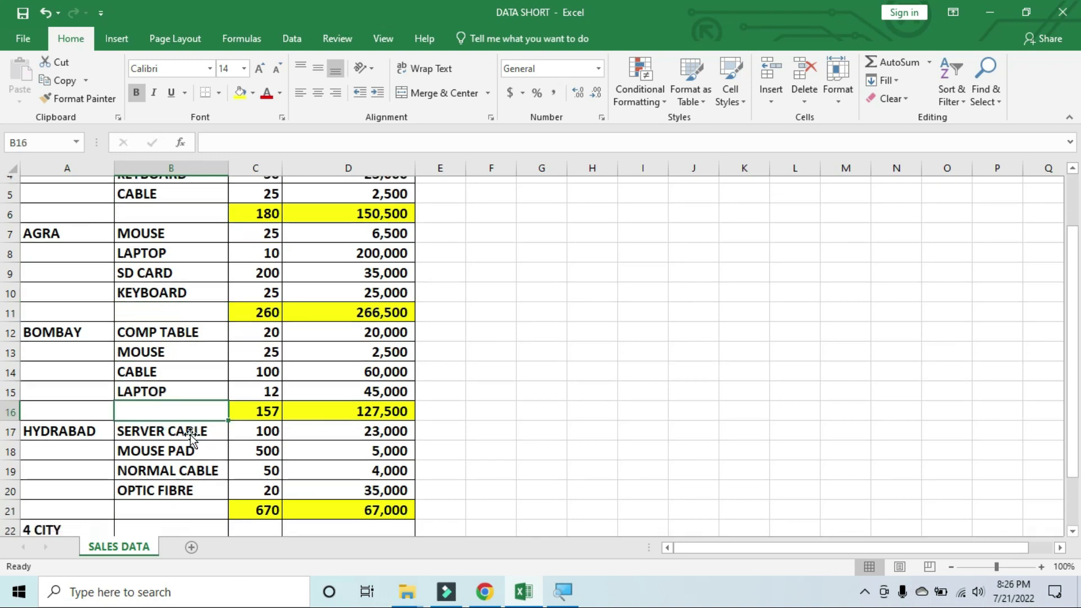
{"action": "left_click", "coordinate": [169, 469]}
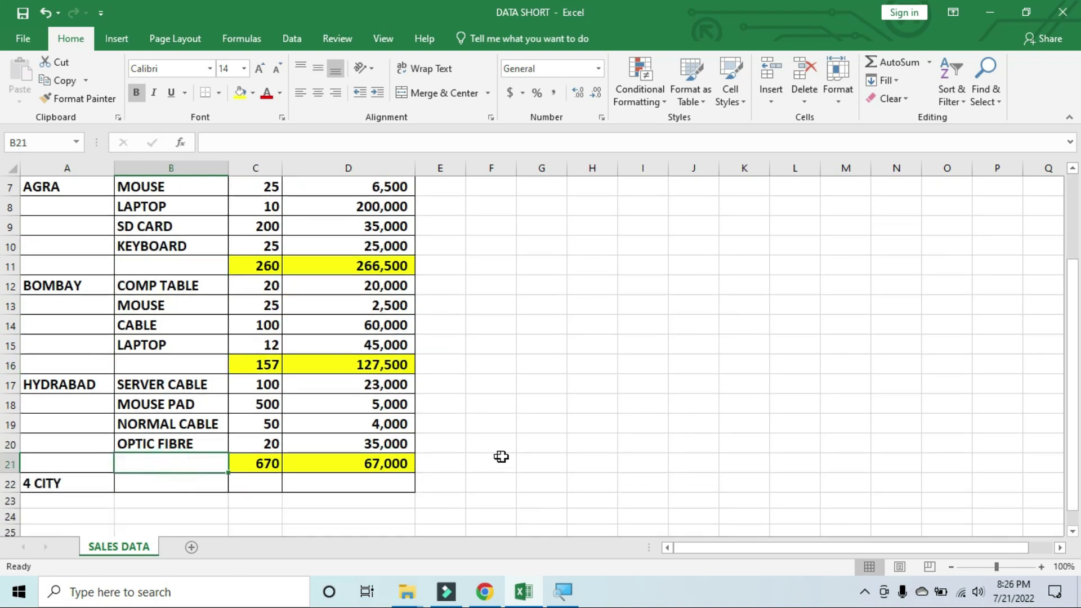
{"action": "scroll", "coordinate": [512, 449], "scroll_direction": "up", "scroll_amount": 2}
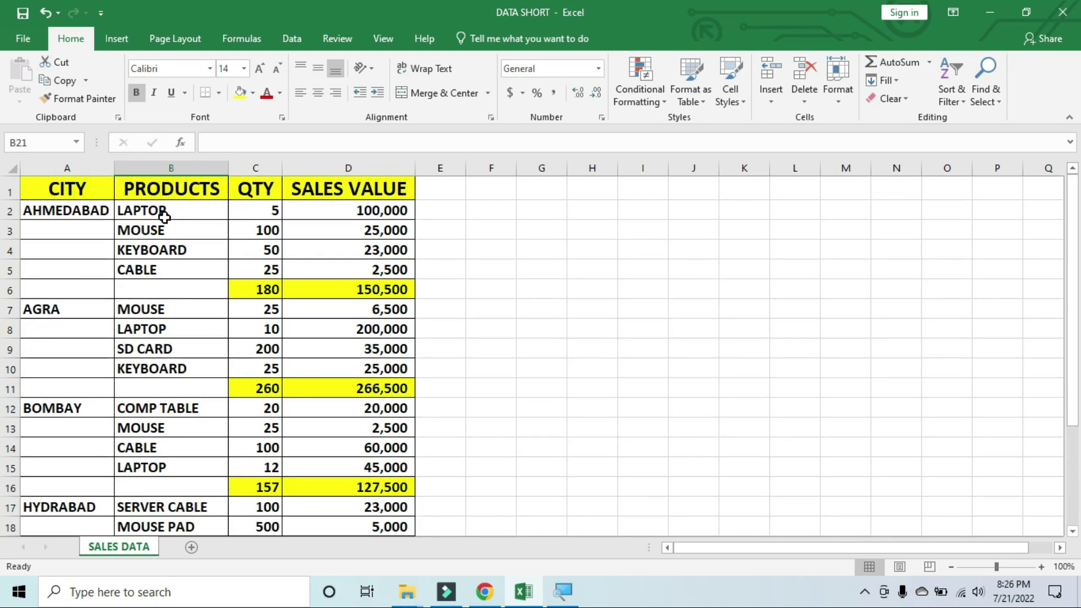
Replace all blank cells in the PRODUCTS range B2:B21 with the text TOTAL using Find and Replace
{"action": "left_click_drag", "start_coordinate": [169, 209], "coordinate": [167, 486]}
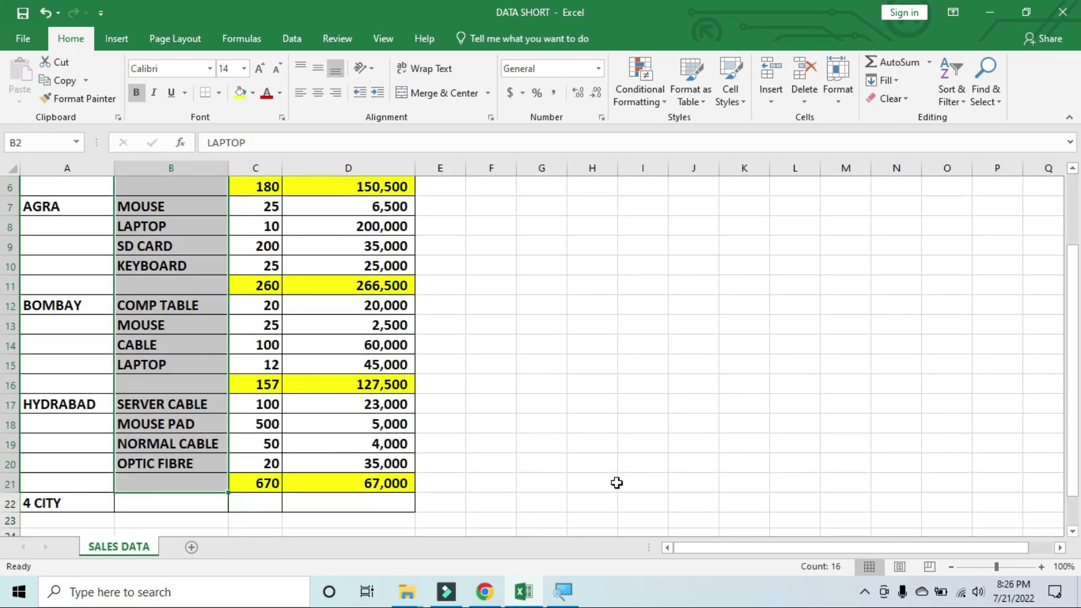
{"action": "scroll", "coordinate": [583, 392], "scroll_direction": "up", "scroll_amount": 2}
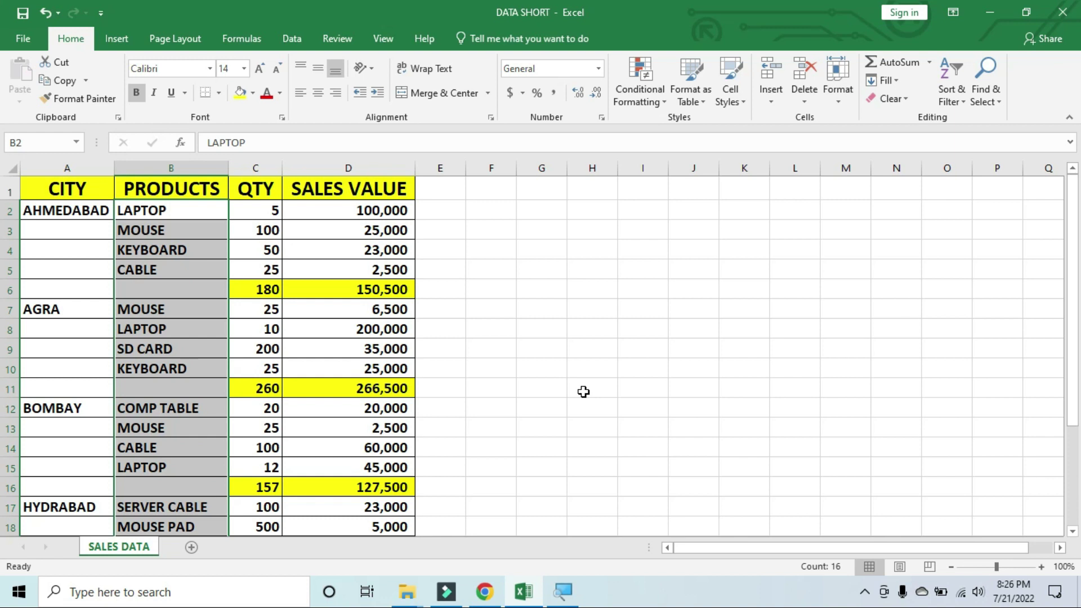
{"action": "key", "text": "ctrl+h"}
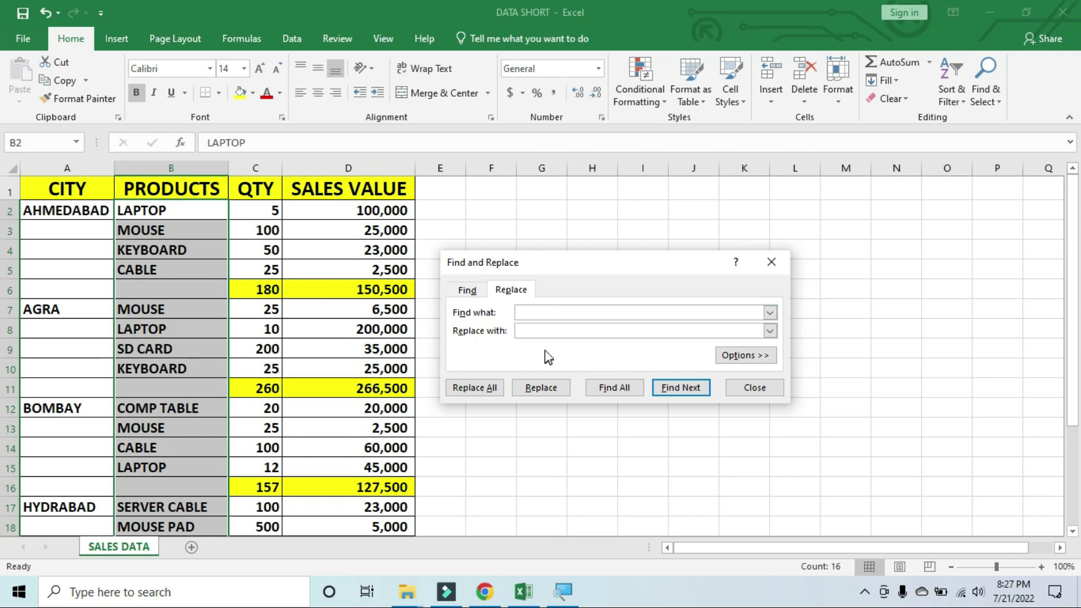
{"action": "left_click", "coordinate": [545, 330]}
{"action": "type", "text": "total"}
{"action": "key", "text": "BackSpace"}
{"action": "key", "text": "BackSpace"}
{"action": "key", "text": "BackSpace"}
{"action": "key", "text": "BackSpace"}
{"action": "key", "text": "BackSpace"}
{"action": "type", "text": "TOTAL"}
{"action": "left_click", "coordinate": [483, 388]}
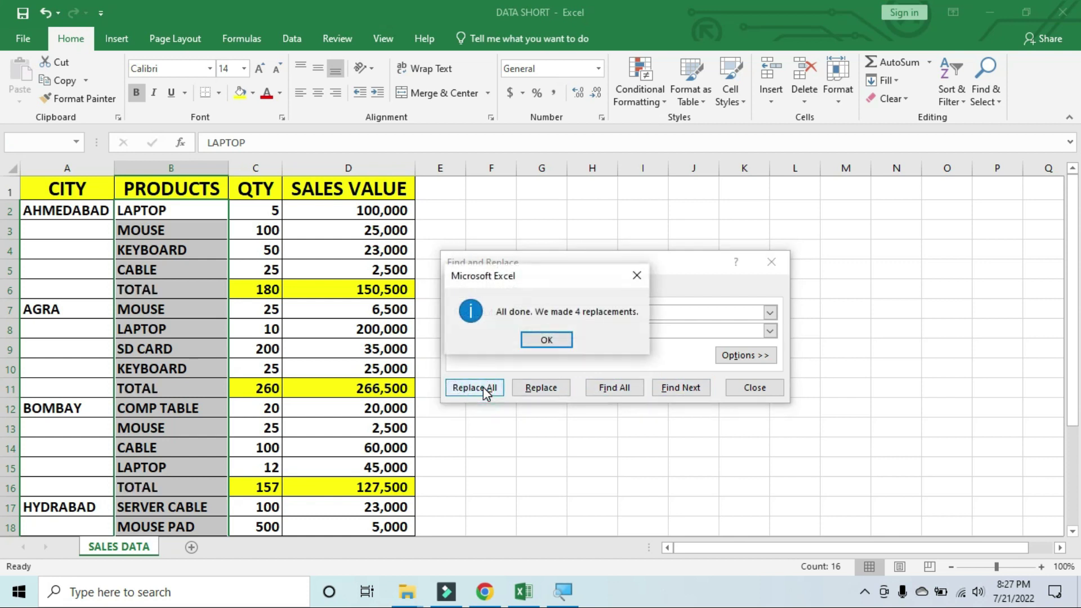
{"action": "left_click", "coordinate": [560, 339]}
{"action": "left_click", "coordinate": [771, 261]}
Check the labels in the PRODUCTS column at B6, B11, B16 and B21
{"action": "left_click", "coordinate": [167, 291]}
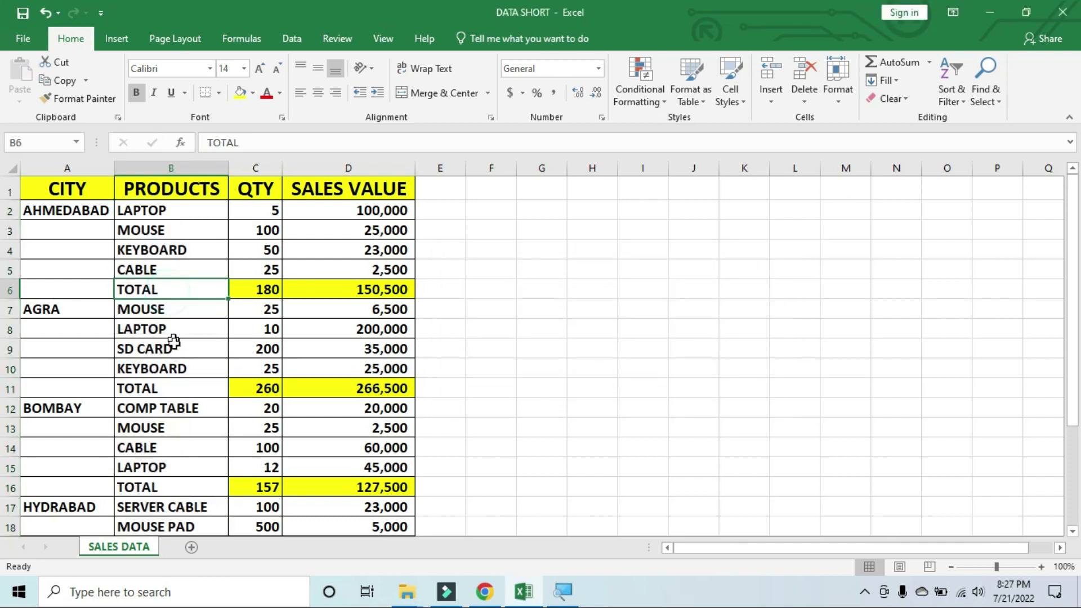
{"action": "left_click", "coordinate": [181, 391]}
{"action": "left_click", "coordinate": [178, 493]}
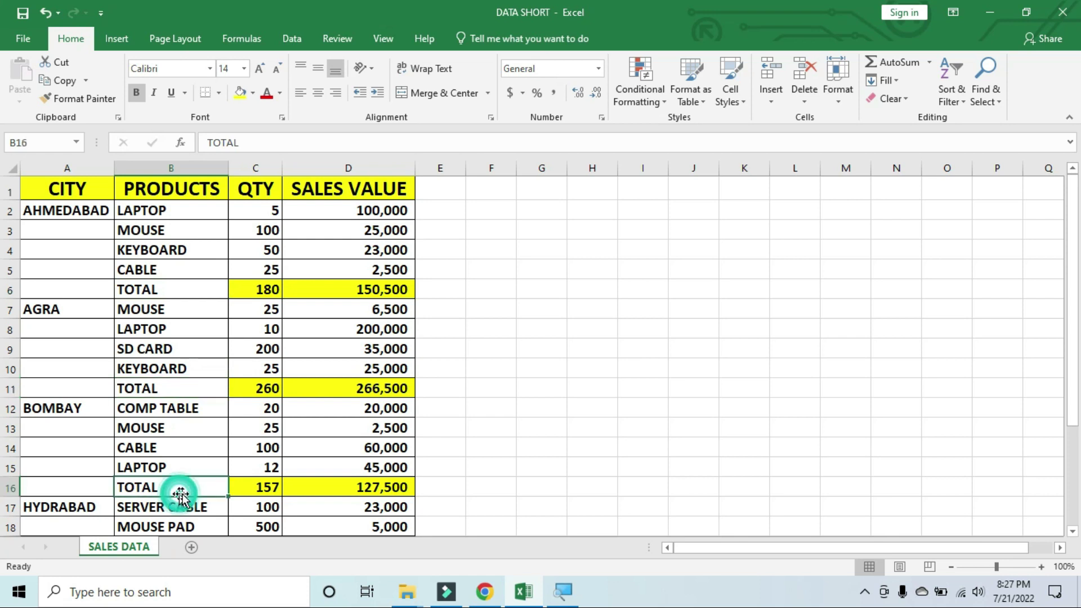
{"action": "scroll", "coordinate": [301, 463], "scroll_direction": "down", "scroll_amount": 2}
{"action": "left_click", "coordinate": [174, 461]}
{"action": "scroll", "coordinate": [261, 422], "scroll_direction": "up", "scroll_amount": 2}
Conditionally format cells in B2:B21 that contain the text TOTAL with Light Red Fill with Dark Red Text
{"action": "left_click_drag", "start_coordinate": [180, 210], "coordinate": [168, 504]}
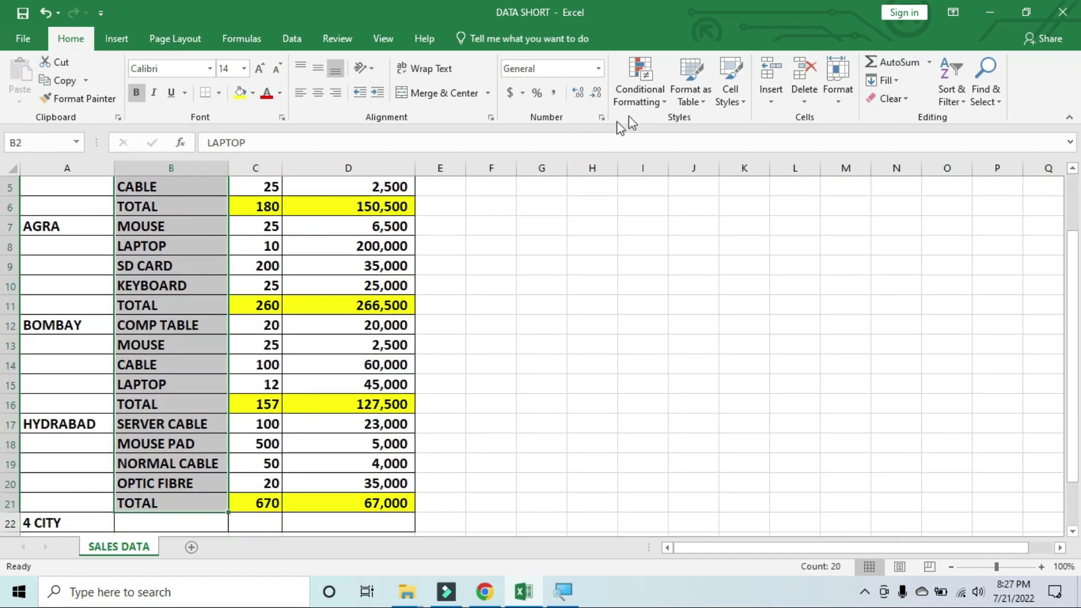
{"action": "left_click", "coordinate": [659, 102]}
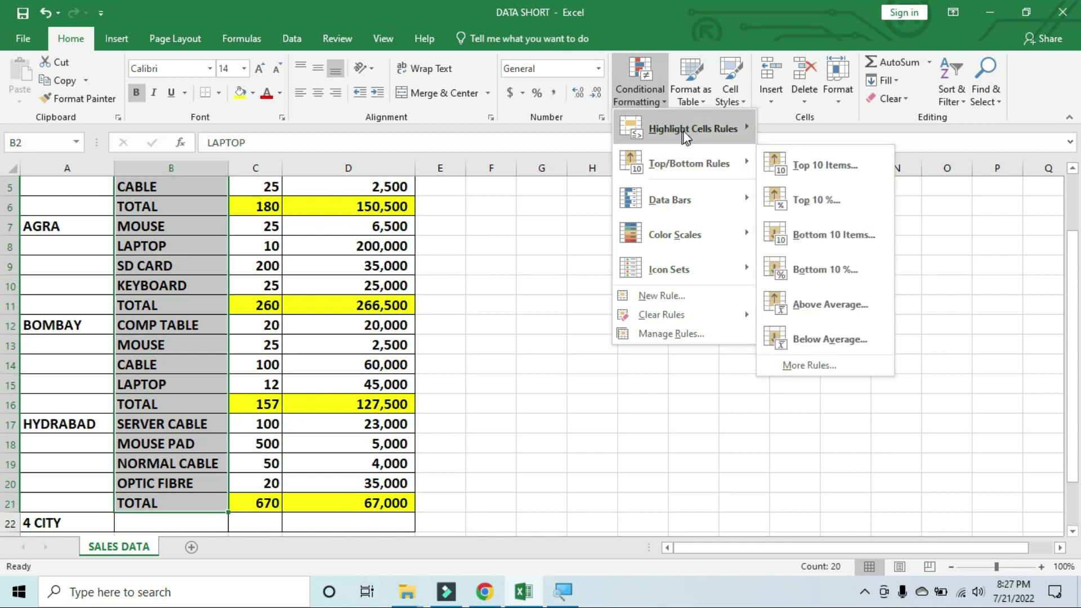
{"action": "mouse_move", "coordinate": [720, 129]}
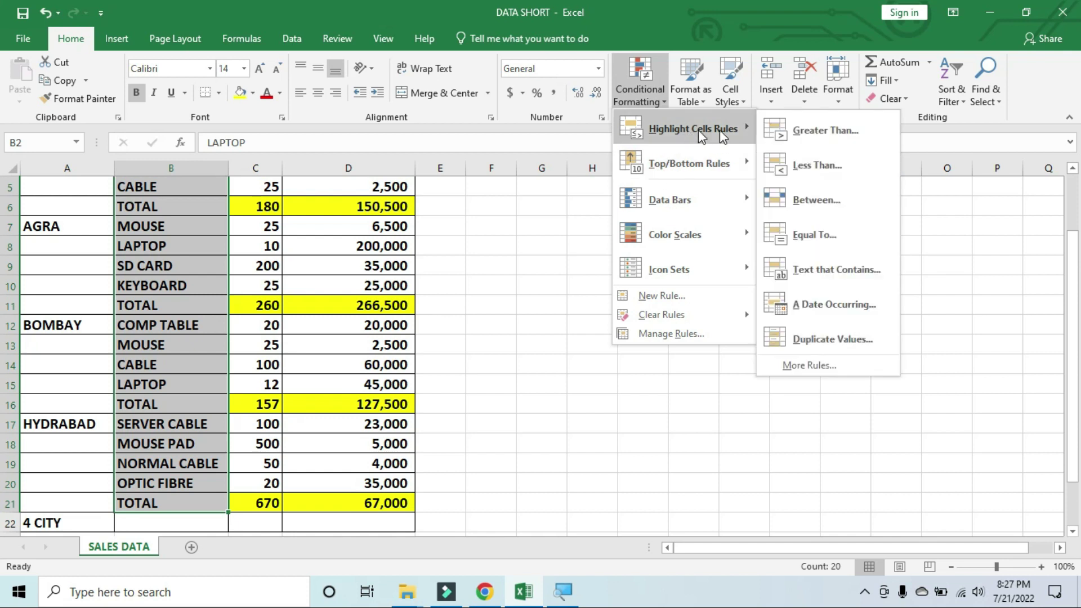
{"action": "left_click", "coordinate": [835, 270]}
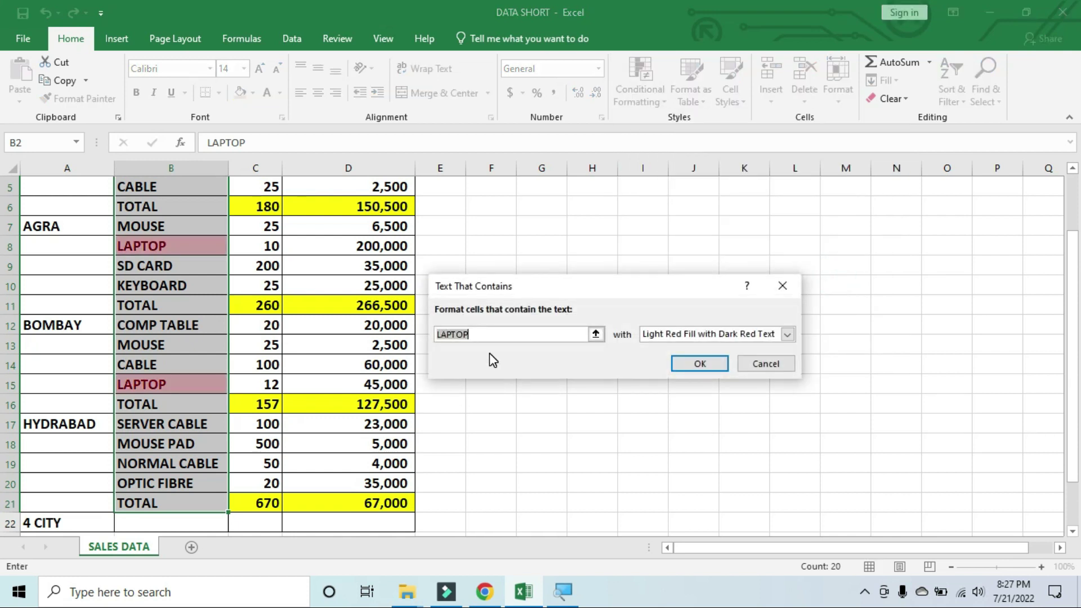
{"action": "type", "text": "TOTAL"}
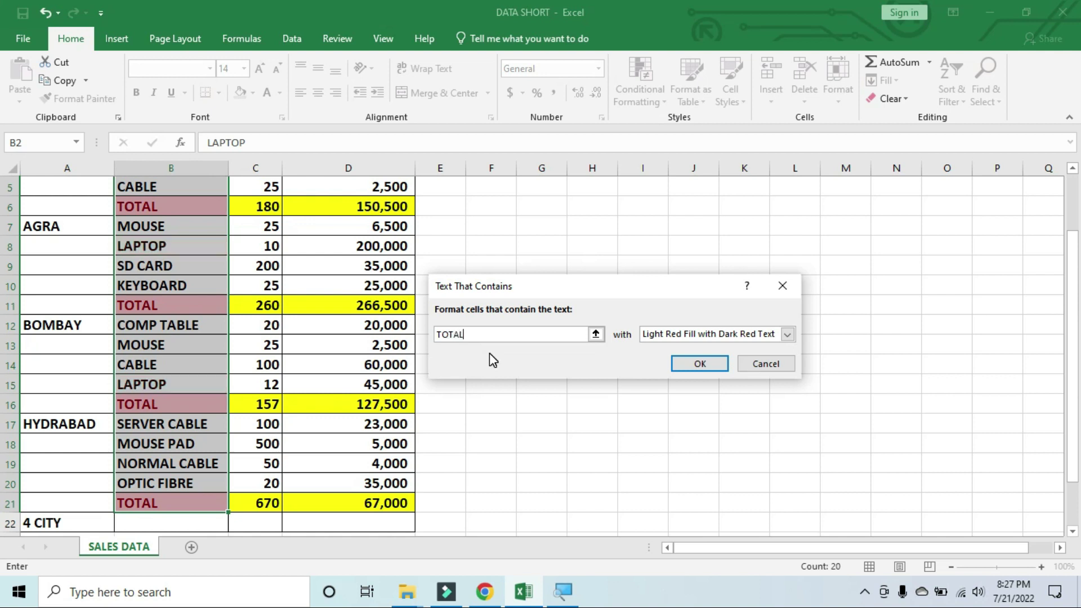
{"action": "left_click", "coordinate": [705, 367]}
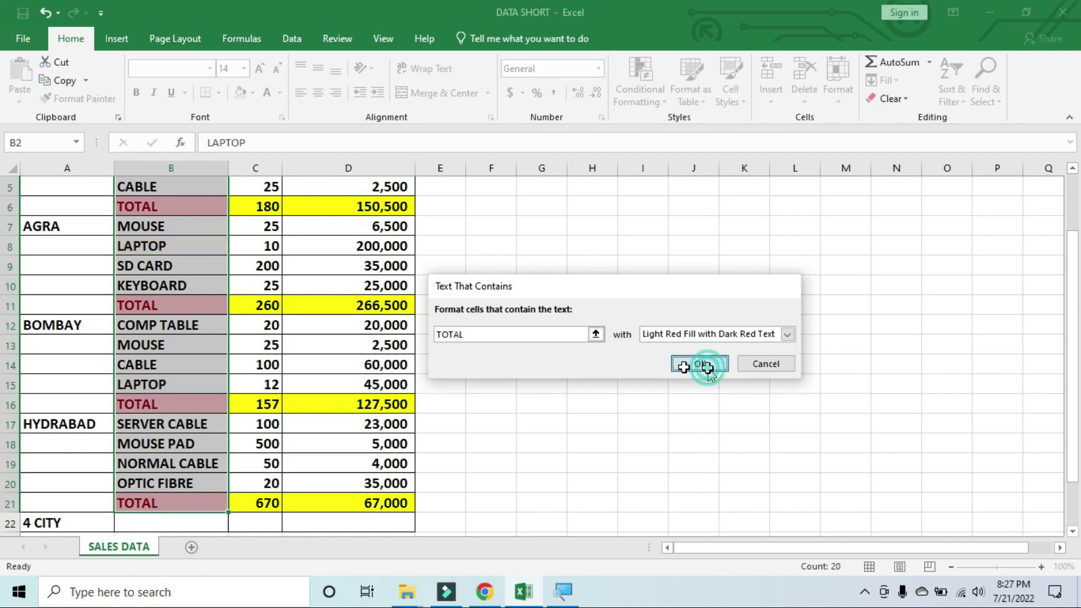
{"action": "left_click", "coordinate": [525, 448]}
{"action": "scroll", "coordinate": [184, 380], "scroll_direction": "up", "scroll_amount": 1}
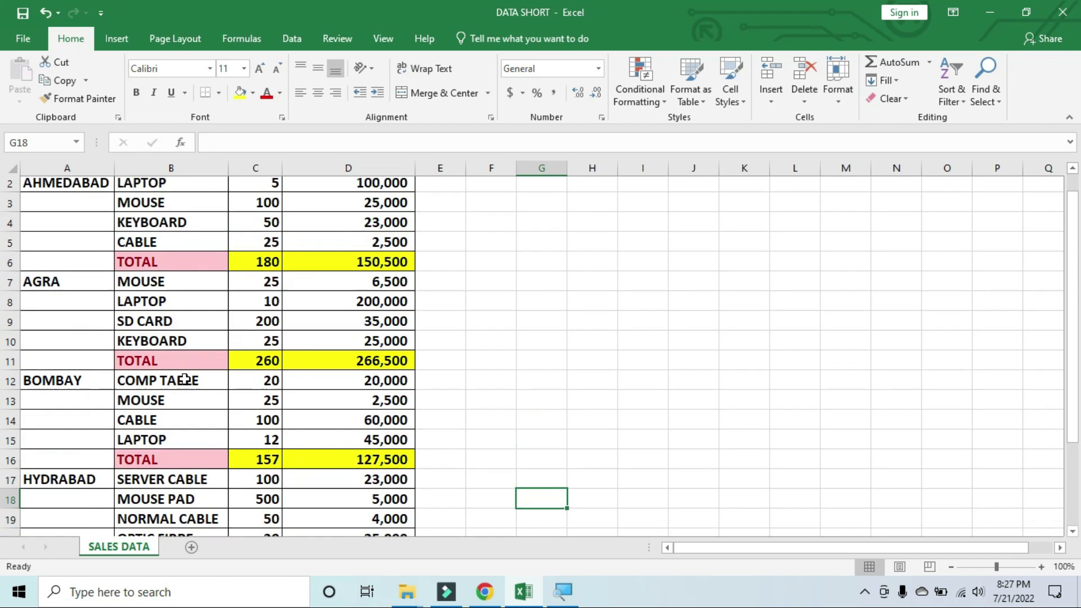
Review the finished sales table from the headers to row 22, checking the highlighted TOTAL row of each city
{"action": "scroll", "coordinate": [203, 366], "scroll_direction": "down", "scroll_amount": 2}
{"action": "scroll", "coordinate": [377, 404], "scroll_direction": "up", "scroll_amount": 2}
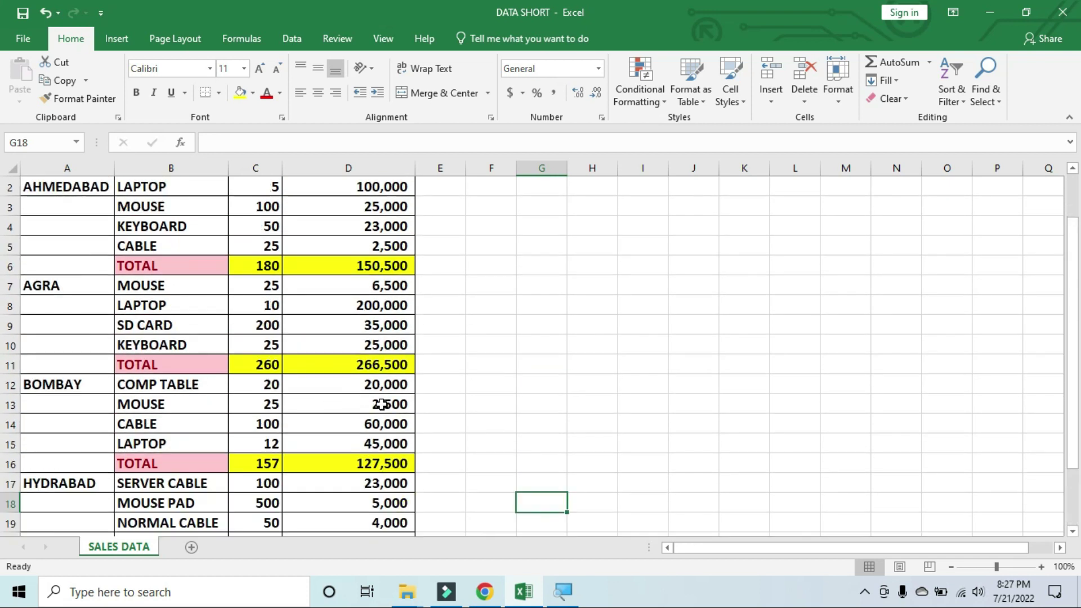
{"action": "scroll", "coordinate": [381, 404], "scroll_direction": "up", "scroll_amount": 1}
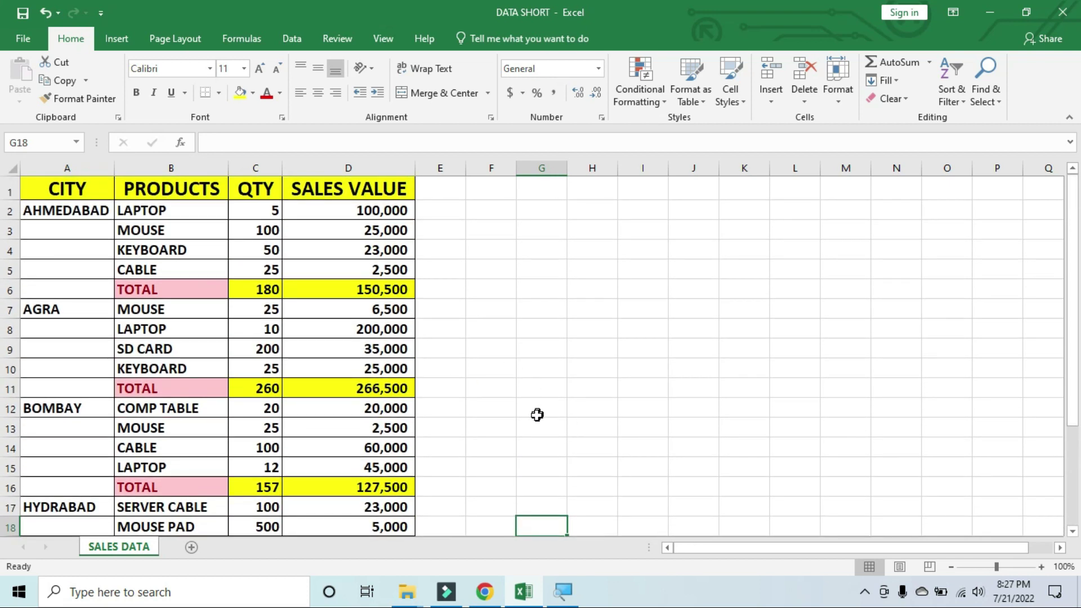
{"action": "scroll", "coordinate": [537, 414], "scroll_direction": "down", "scroll_amount": 2}
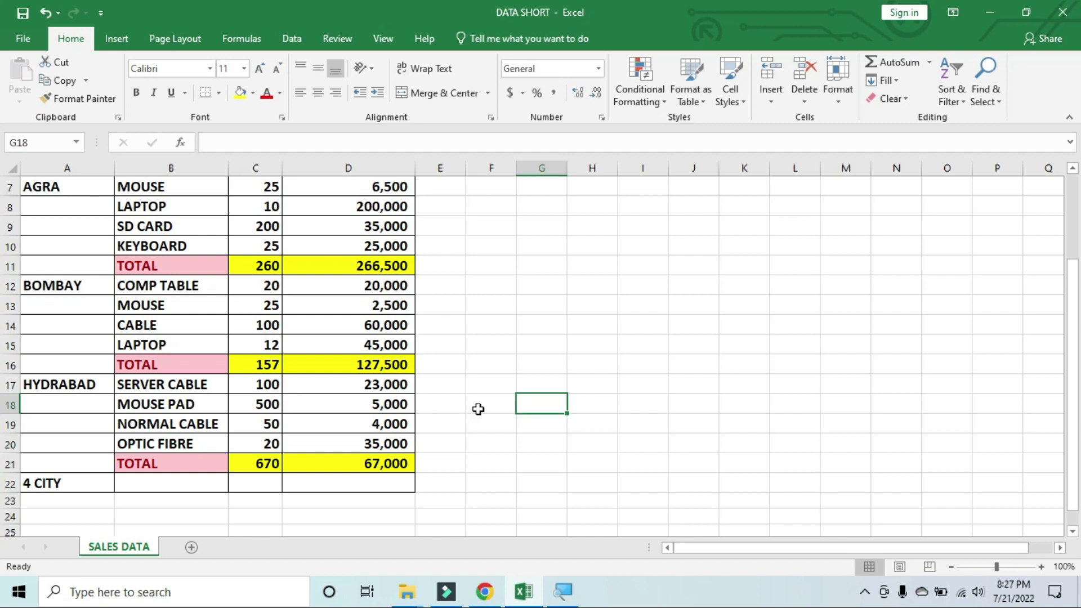
{"action": "scroll", "coordinate": [478, 409], "scroll_direction": "up", "scroll_amount": 2}
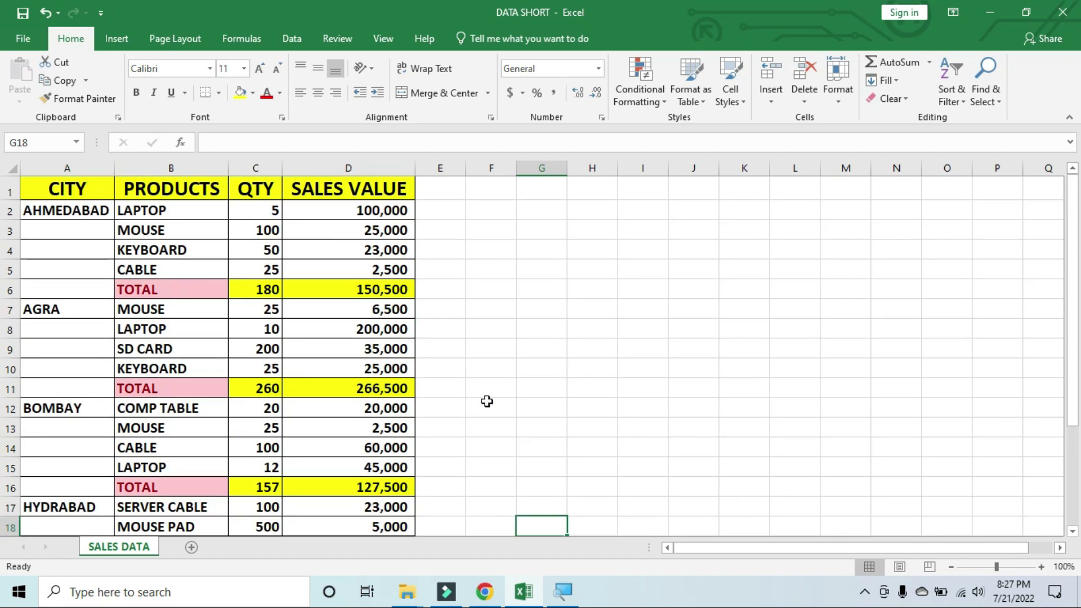
{"action": "scroll", "coordinate": [487, 401], "scroll_direction": "down", "scroll_amount": 3}
{"action": "scroll", "coordinate": [256, 391], "scroll_direction": "up", "scroll_amount": 3}
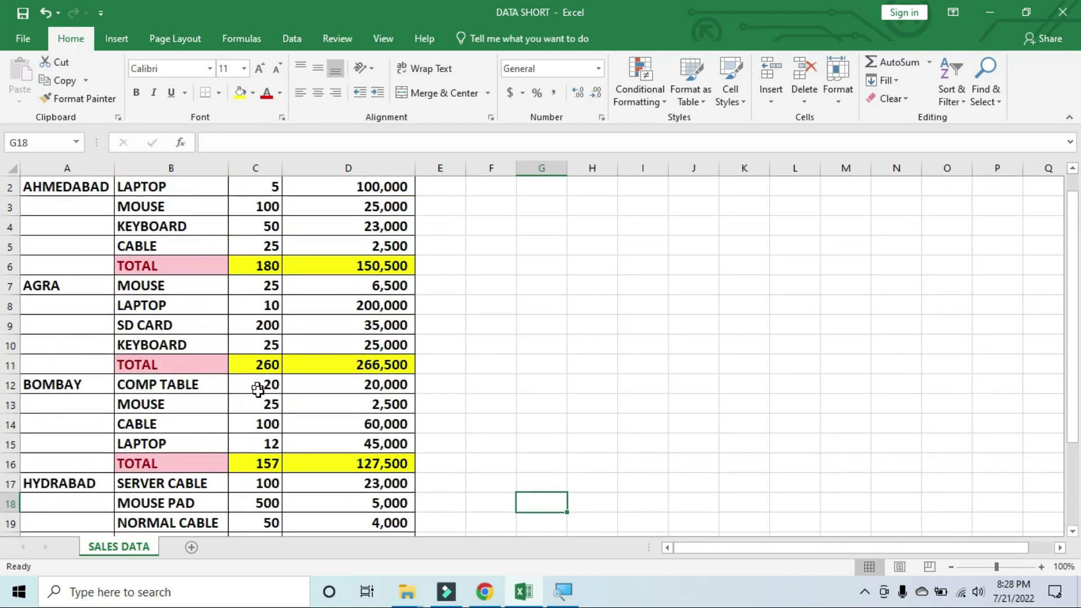
{"action": "scroll", "coordinate": [258, 390], "scroll_direction": "up", "scroll_amount": 1}
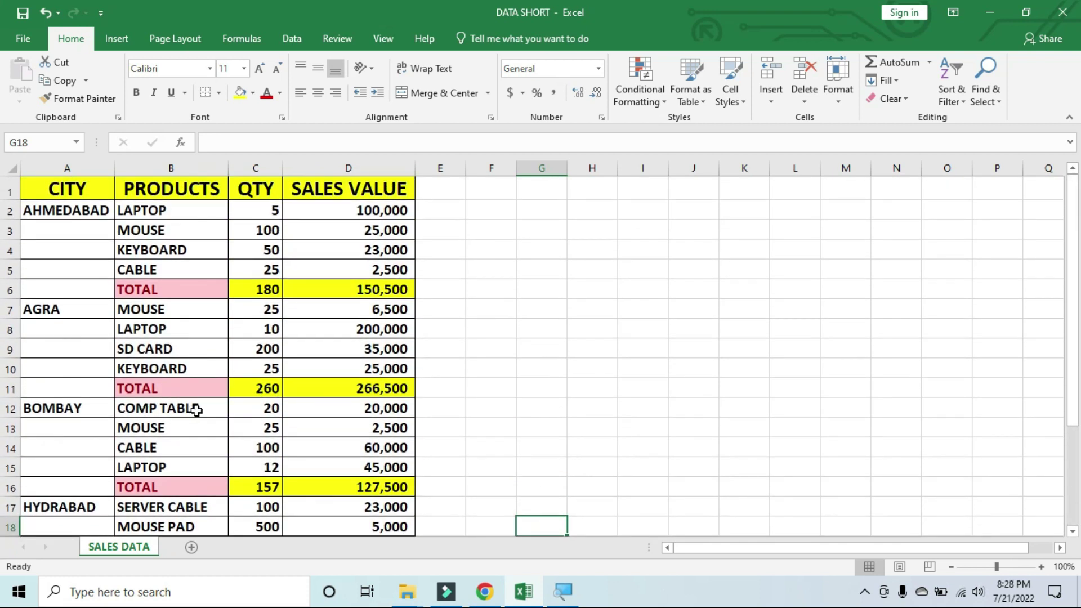
{"action": "scroll", "coordinate": [460, 377], "scroll_direction": "down", "scroll_amount": 2}
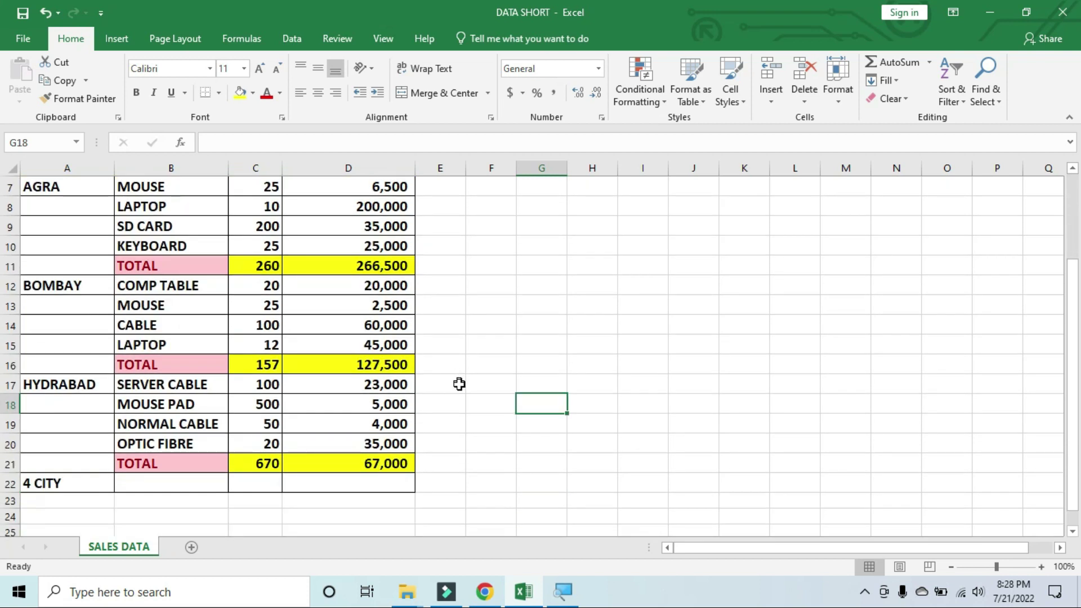
{"action": "scroll", "coordinate": [315, 390], "scroll_direction": "up", "scroll_amount": 2}
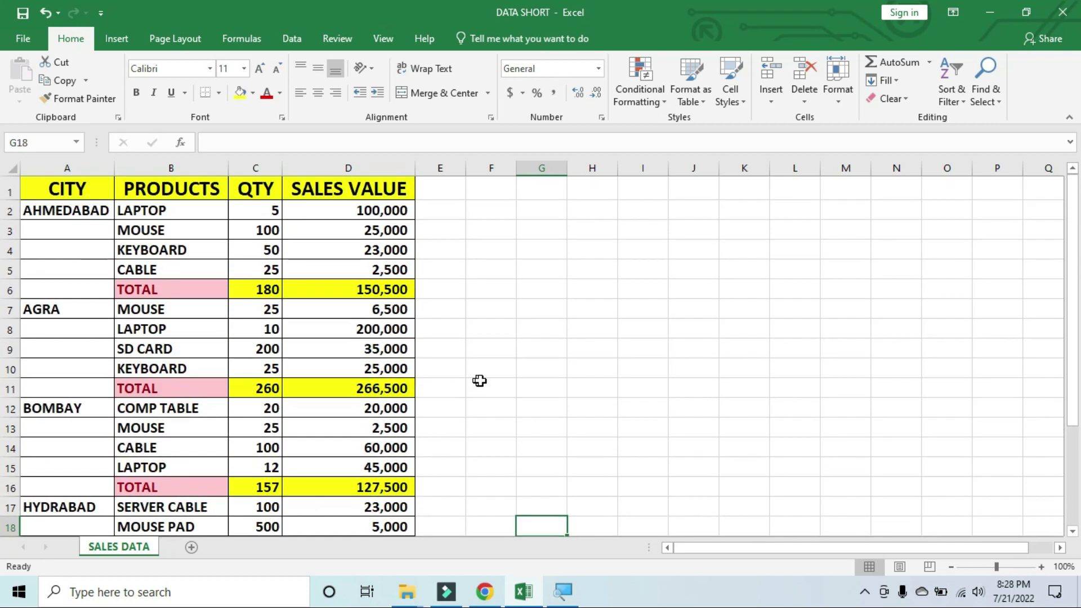